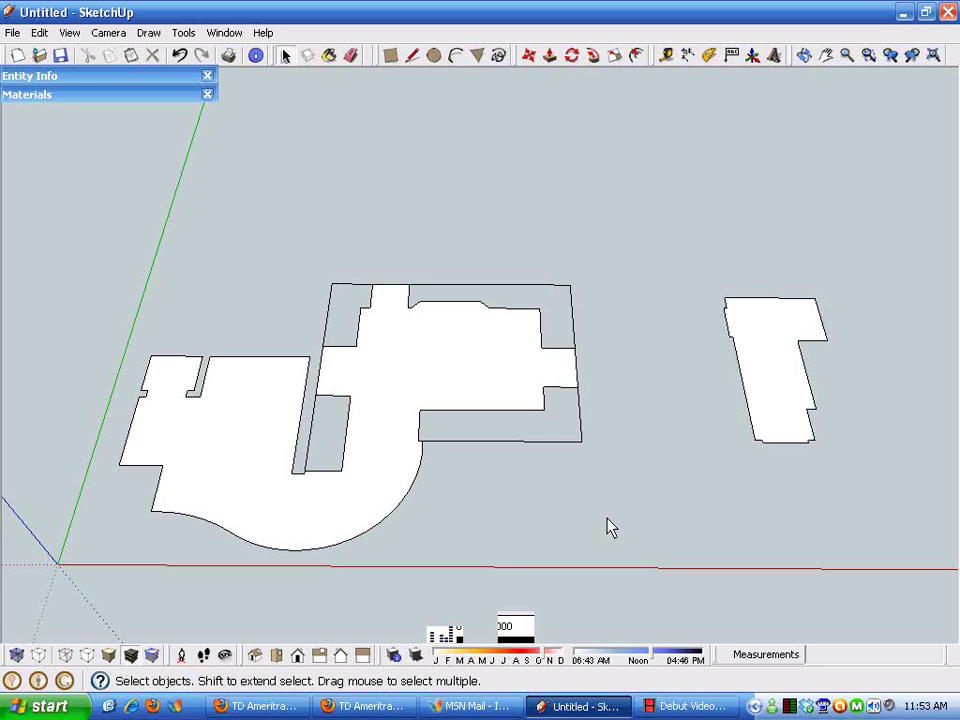
Draw a horizontal line, then a downward segment, forming a corner below the floor plans
{"action": "middle_click_drag", "start_coordinate": [611, 528], "coordinate": [711, 560]}
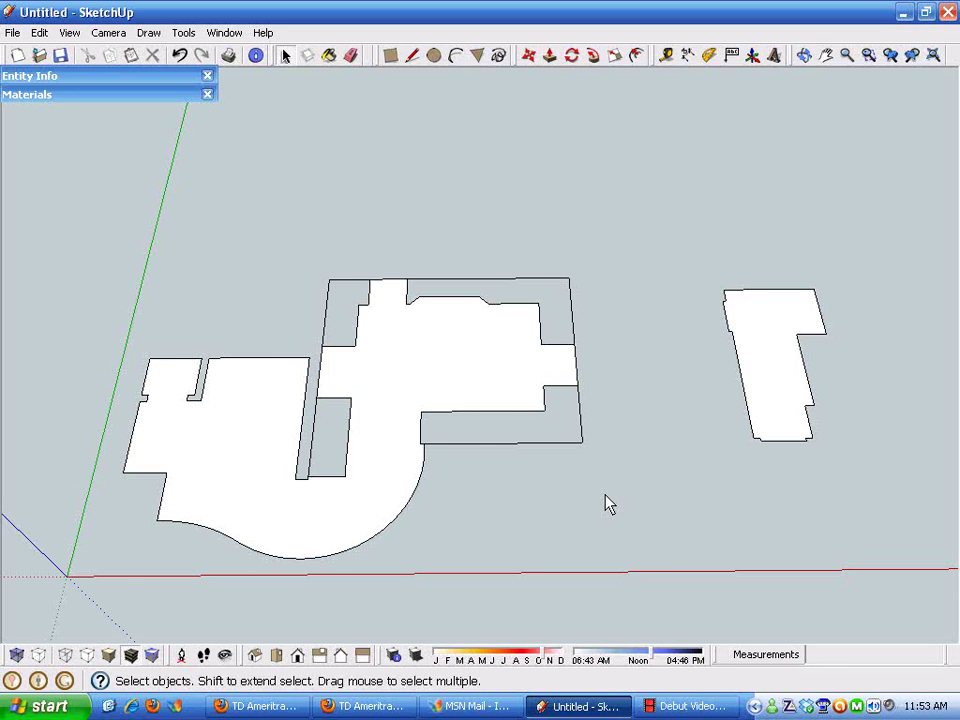
{"action": "mouse_move", "coordinate": [606, 506]}
{"action": "middle_mouse_down"}
{"action": "mouse_move", "coordinate": [602, 491]}
{"action": "mouse_move", "coordinate": [611, 518]}
{"action": "middle_mouse_up"}
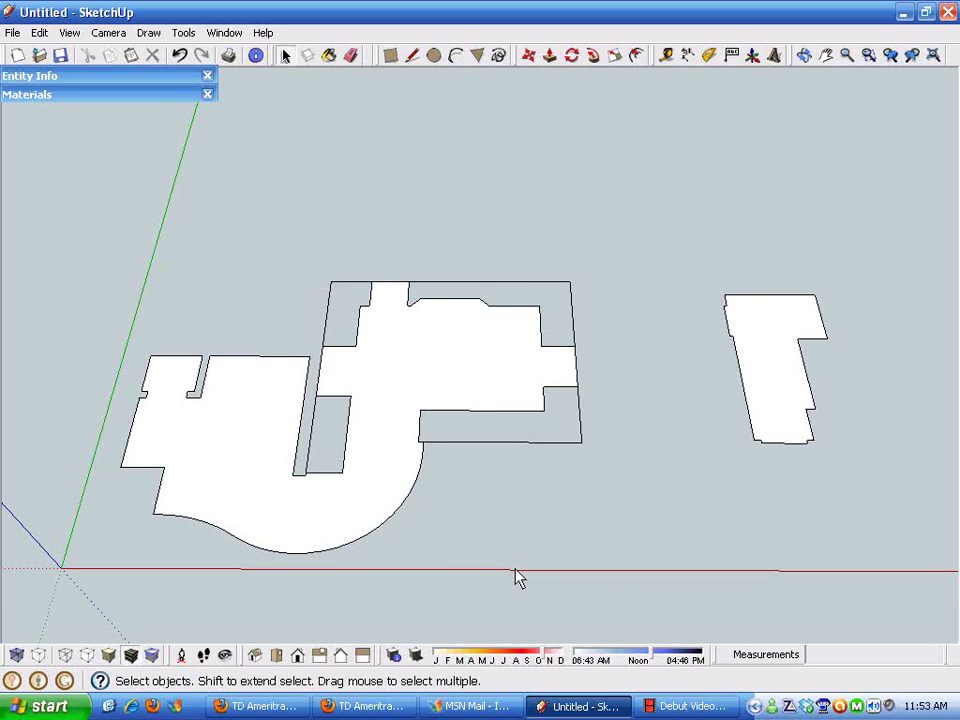
{"action": "middle_click_drag", "start_coordinate": [518, 578], "coordinate": [474, 486]}
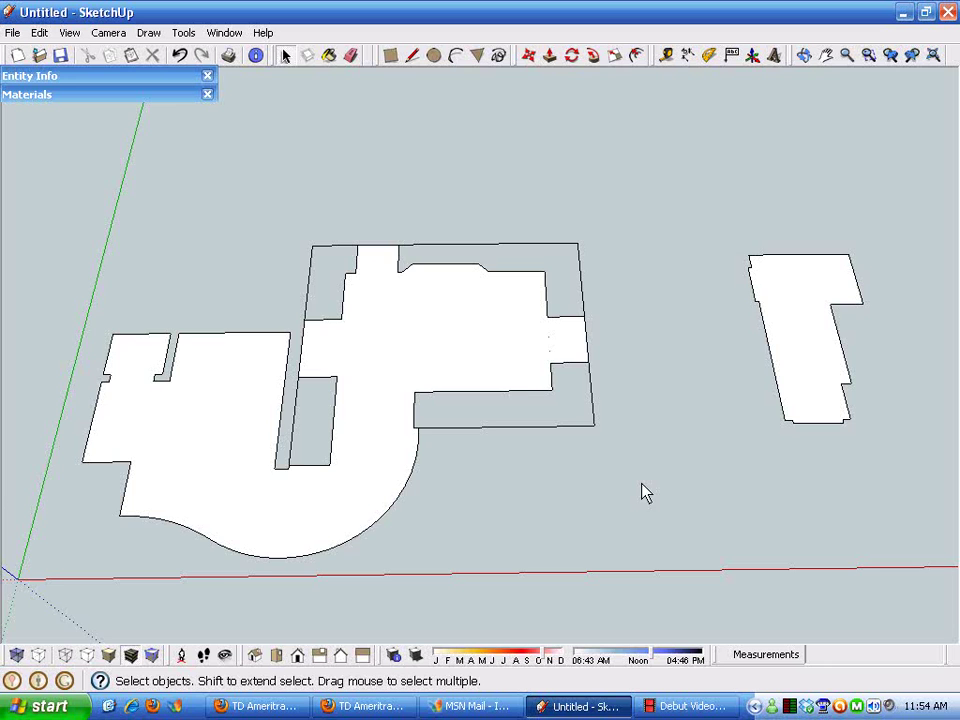
{"action": "scroll", "coordinate": [650, 445], "scroll_direction": "down", "scroll_amount": 2}
{"action": "middle_click_drag", "start_coordinate": [613, 510], "coordinate": [598, 437]}
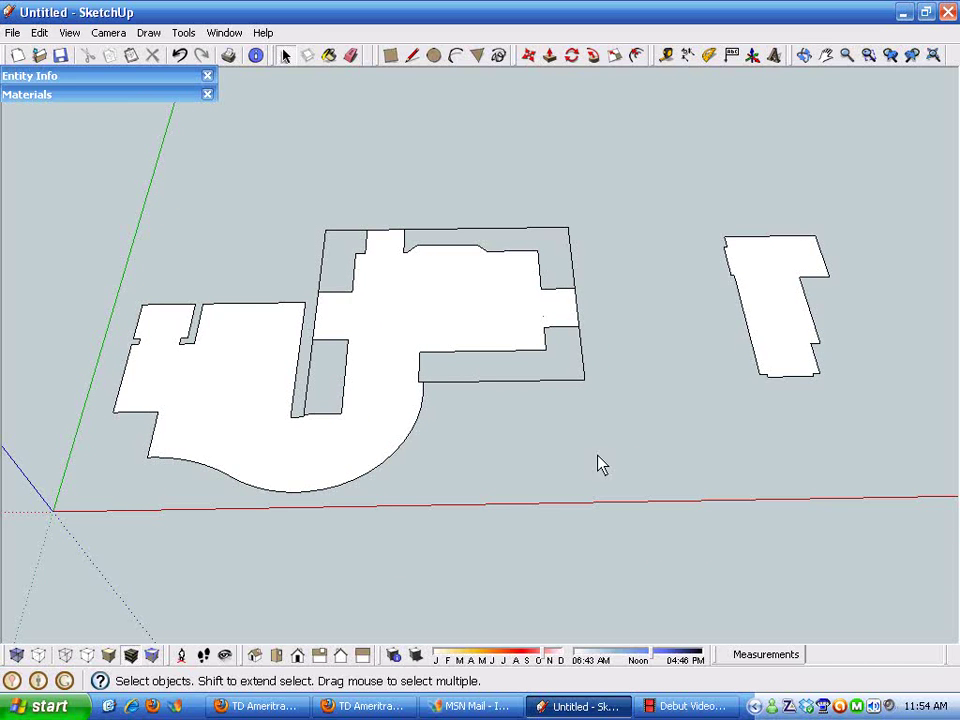
{"action": "scroll", "coordinate": [533, 487], "scroll_direction": "up", "scroll_amount": 1}
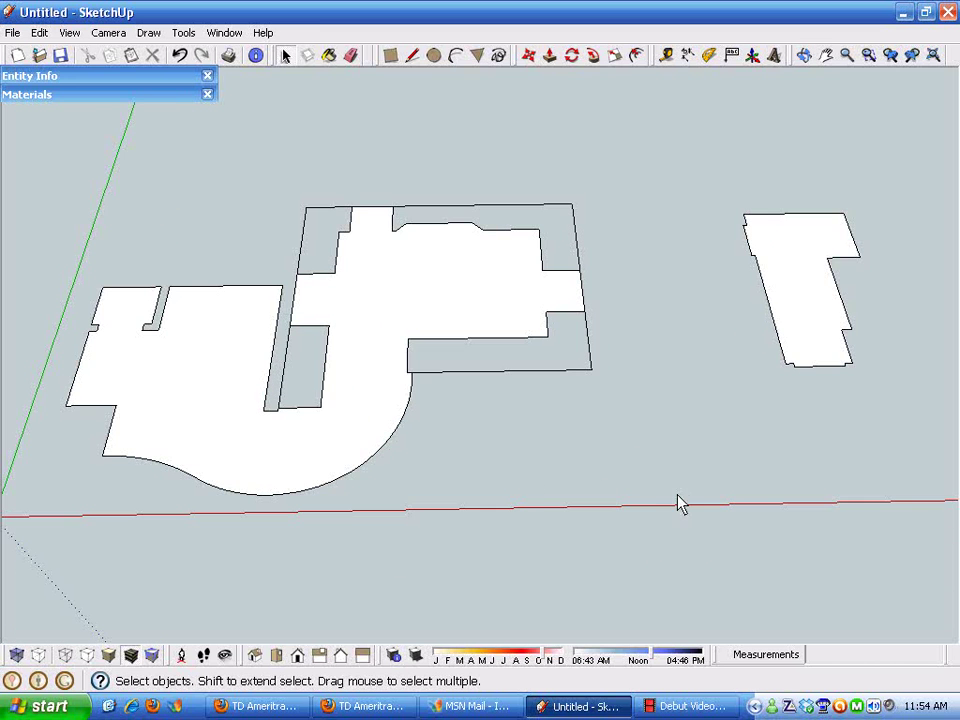
{"action": "middle_click_drag", "start_coordinate": [498, 487], "coordinate": [538, 447]}
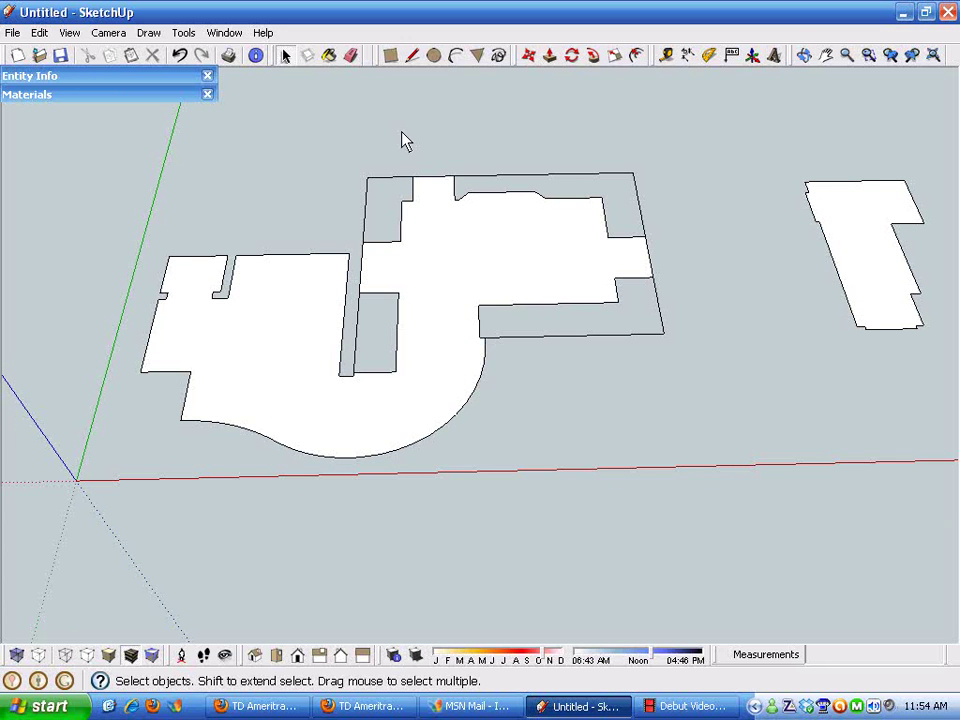
{"action": "left_click", "coordinate": [413, 57]}
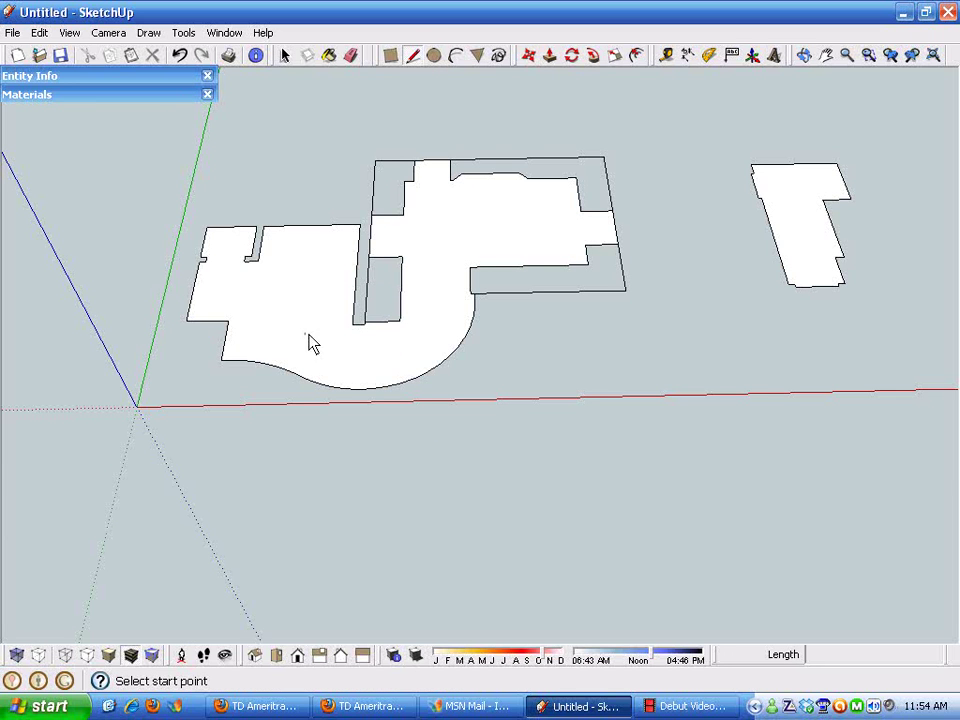
{"action": "left_click", "coordinate": [205, 451]}
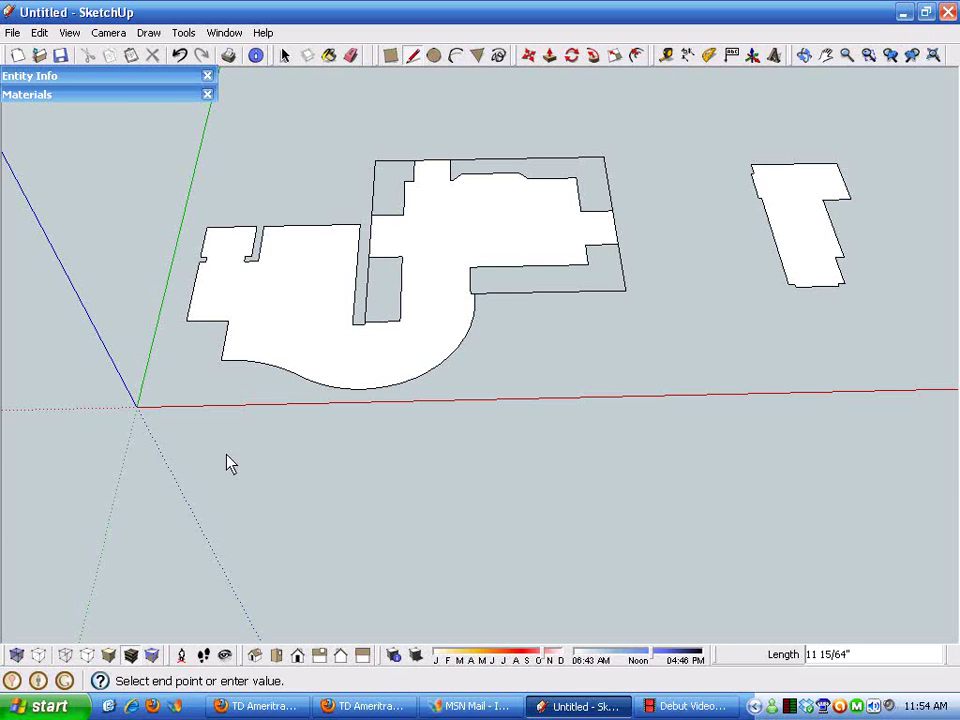
{"action": "left_click", "coordinate": [265, 451]}
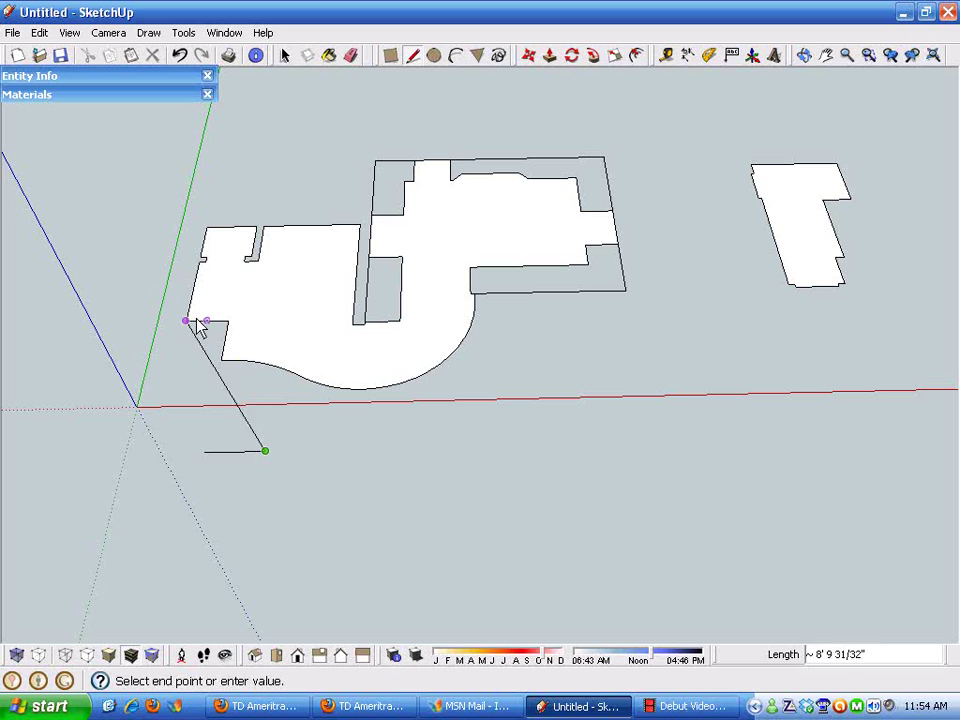
{"action": "left_click", "coordinate": [258, 512]}
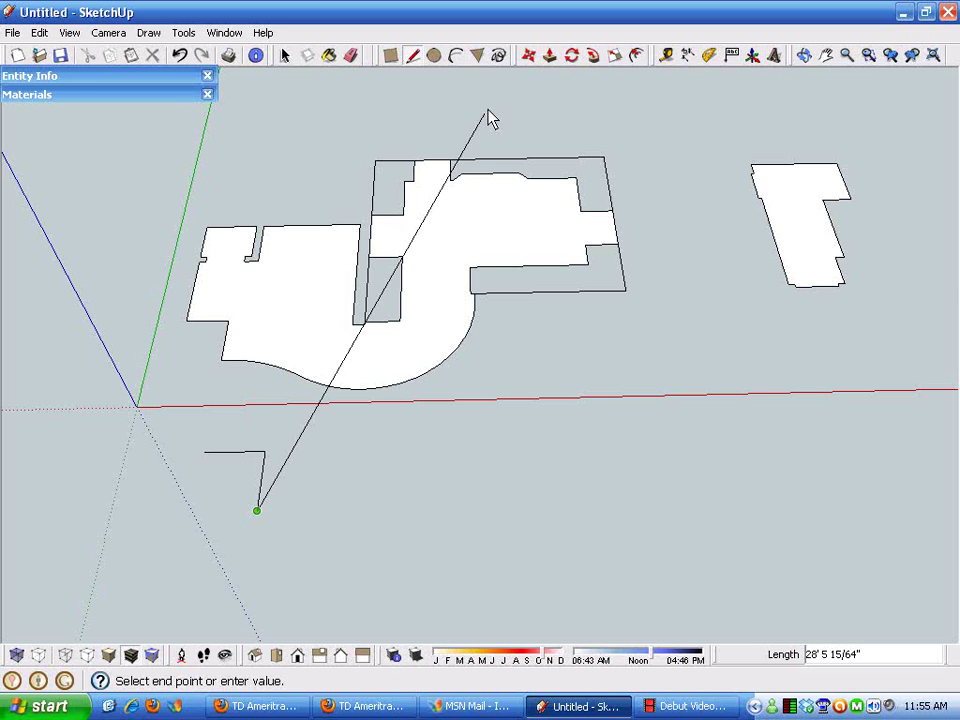
Add two linked arcs from the corner's end, the first bulging down and the second up
{"action": "left_click", "coordinate": [458, 57]}
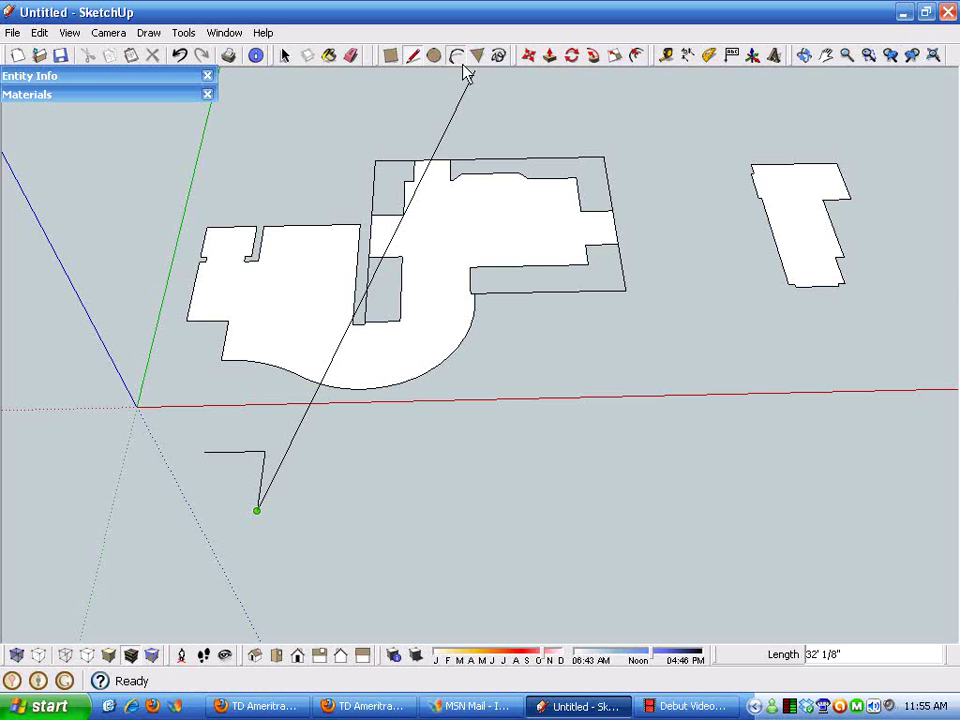
{"action": "left_click", "coordinate": [258, 512]}
{"action": "left_click", "coordinate": [410, 509]}
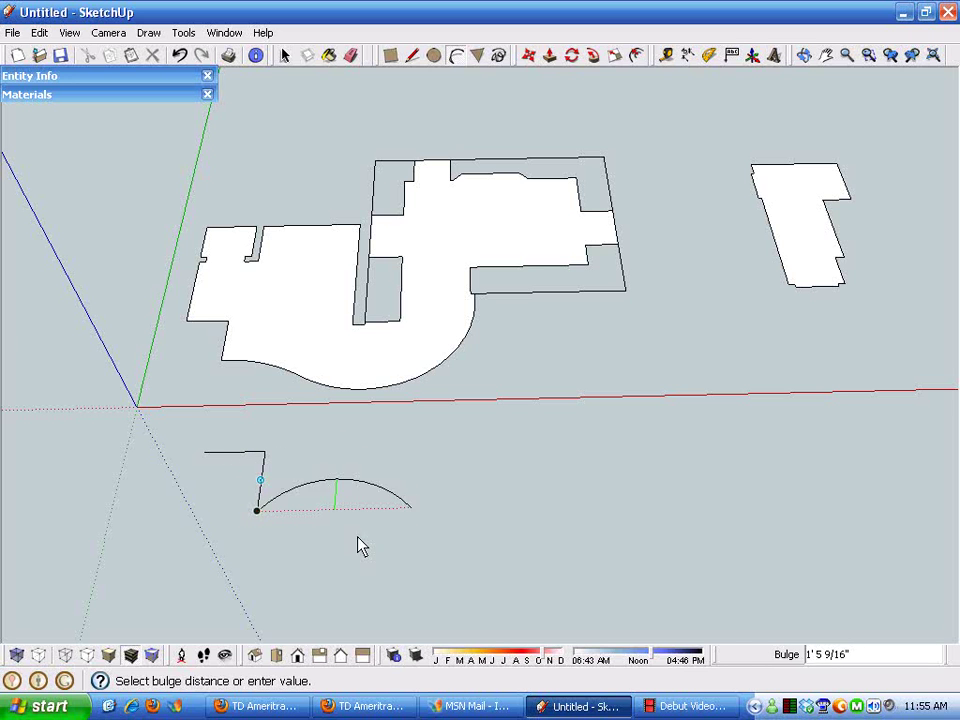
{"action": "left_click", "coordinate": [448, 561]}
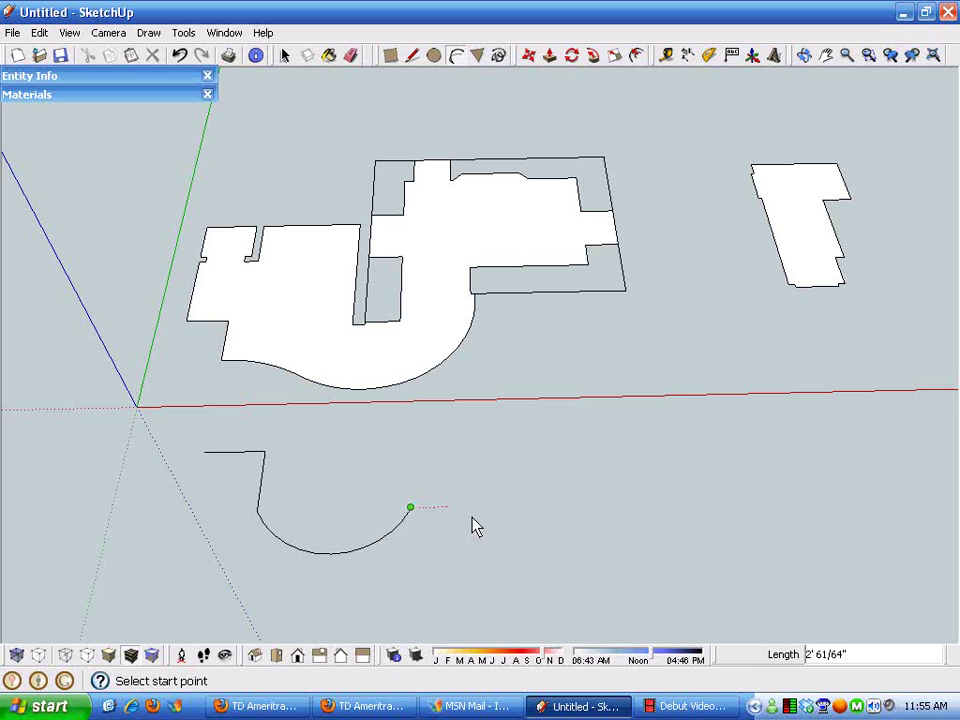
{"action": "left_click", "coordinate": [410, 507]}
{"action": "left_click", "coordinate": [594, 503]}
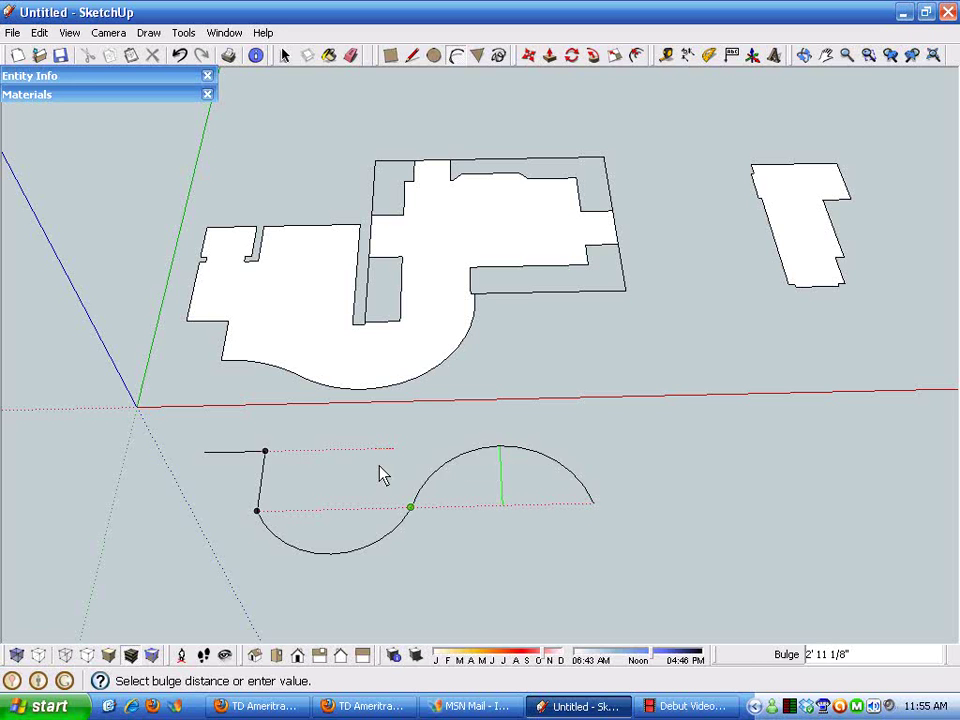
{"action": "left_click", "coordinate": [362, 494]}
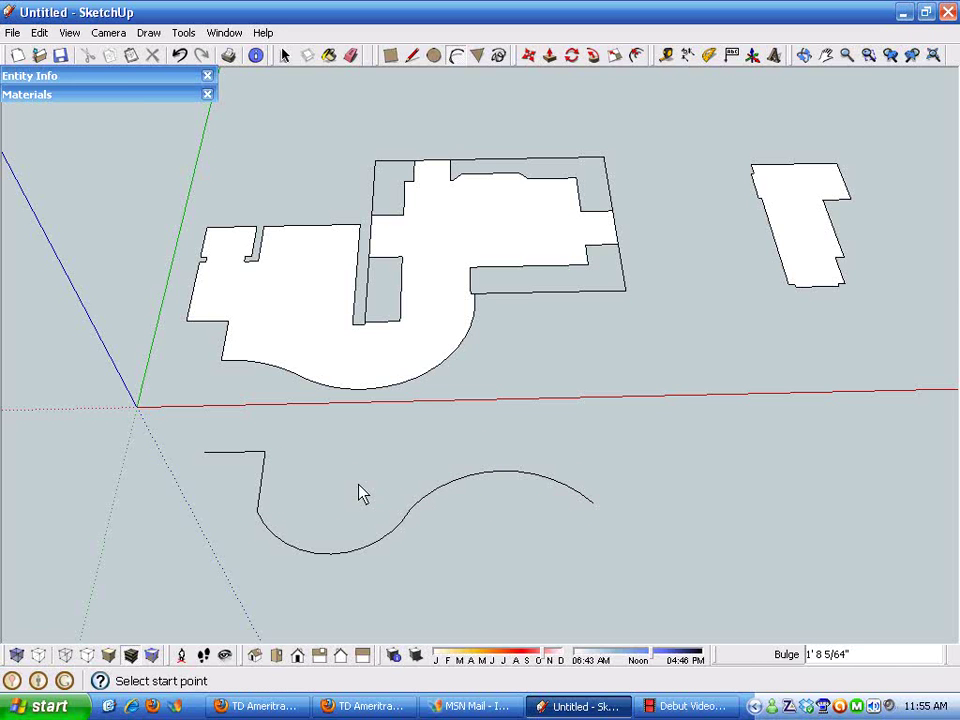
{"action": "key", "text": "space"}
Undo both arcs and draw a large rectangle below the floor plans
{"action": "left_click", "coordinate": [179, 55]}
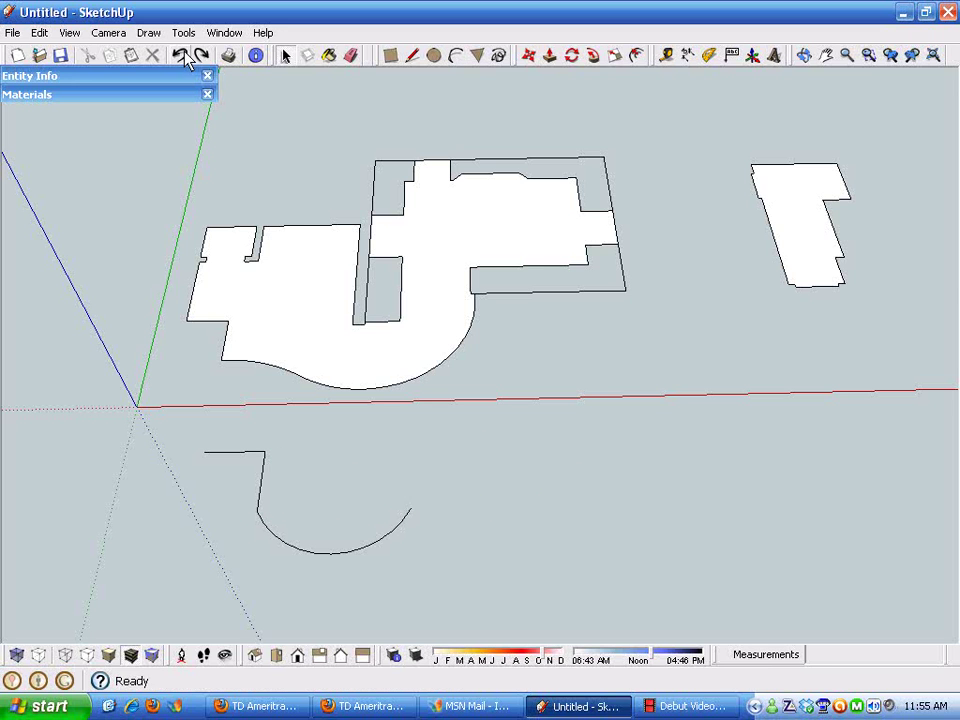
{"action": "left_click", "coordinate": [179, 55]}
{"action": "left_click", "coordinate": [390, 56]}
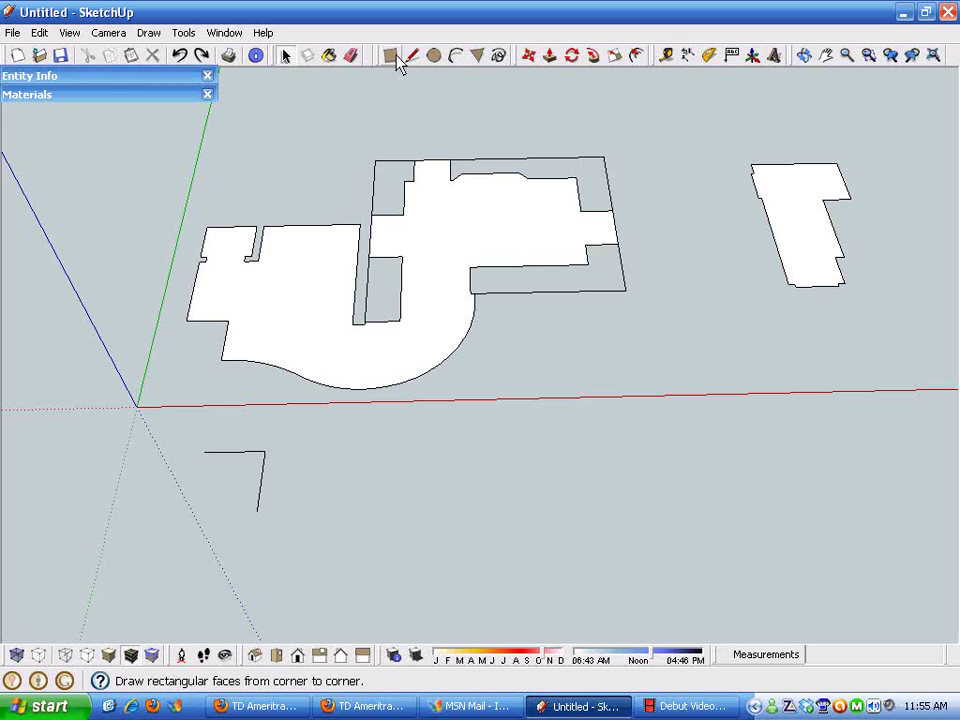
{"action": "left_click", "coordinate": [172, 422]}
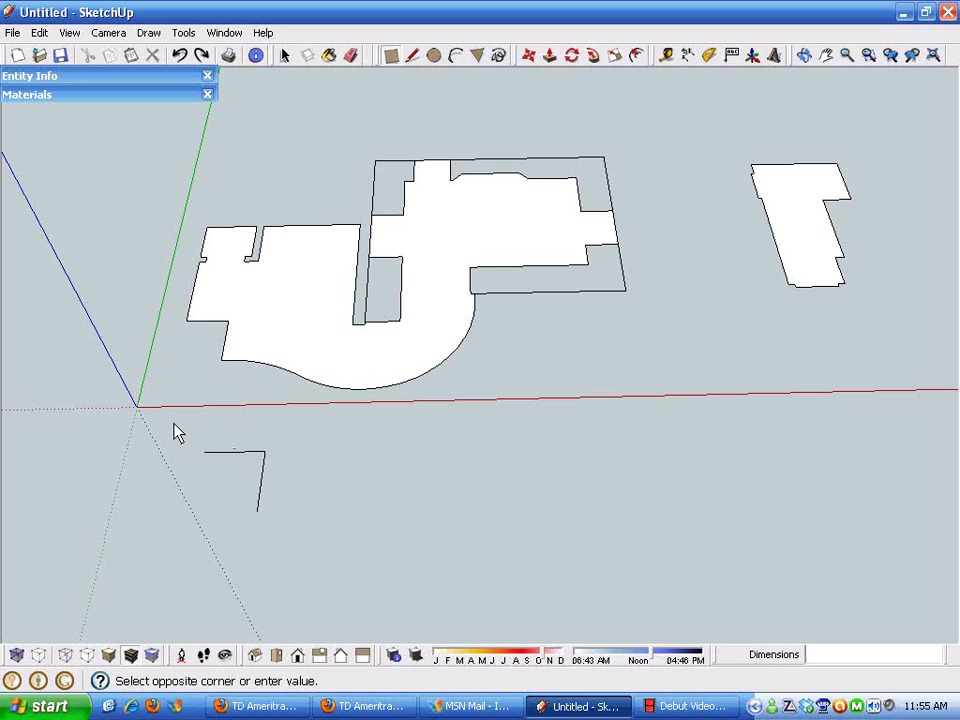
{"action": "left_click", "coordinate": [641, 618]}
{"action": "key", "text": "space"}
Reverse the rectangle's face so its white front side faces up
{"action": "left_click", "coordinate": [540, 561]}
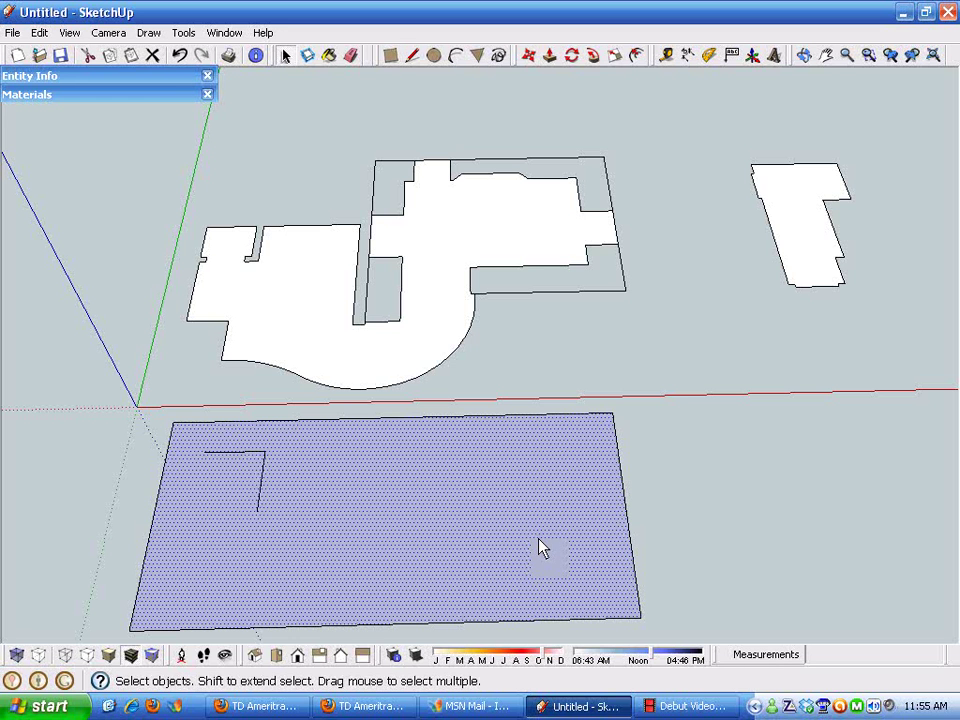
{"action": "right_click", "coordinate": [540, 561]}
{"action": "left_click", "coordinate": [585, 450]}
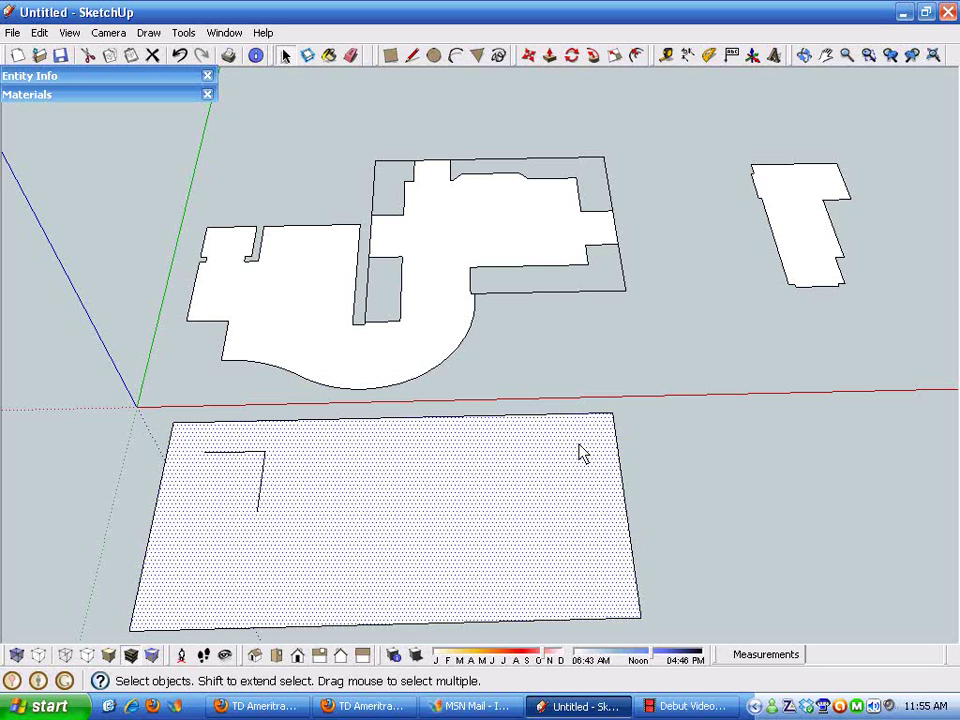
{"action": "left_click", "coordinate": [688, 469]}
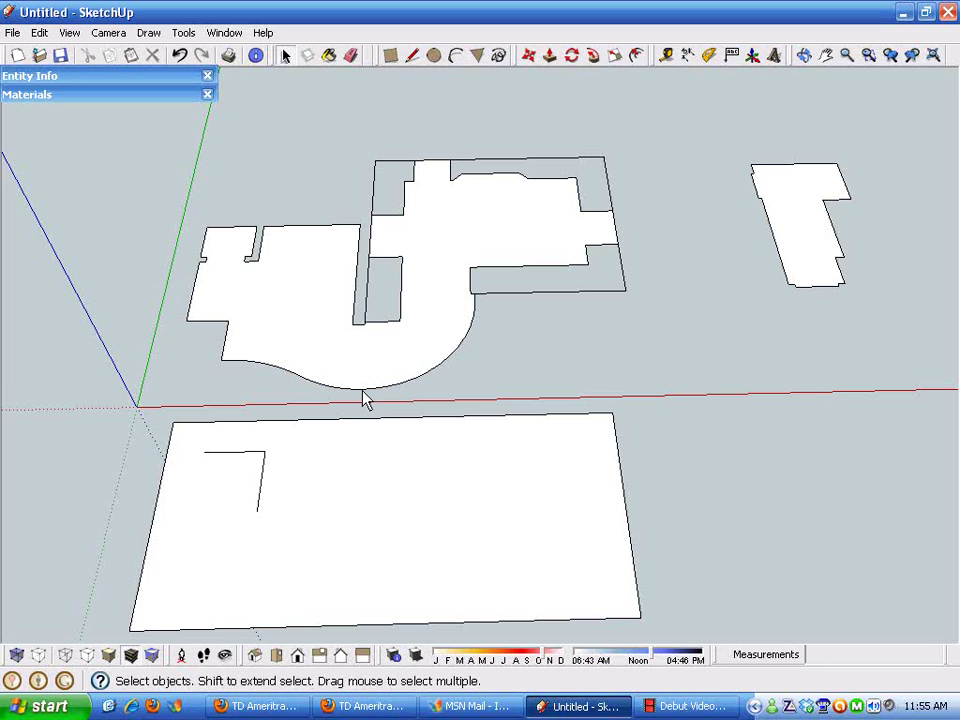
Place guides 7' 2 3/16" from the top edge and about 10' from the right edge, plus a diagonal from the L-line's end
{"action": "left_click", "coordinate": [665, 56]}
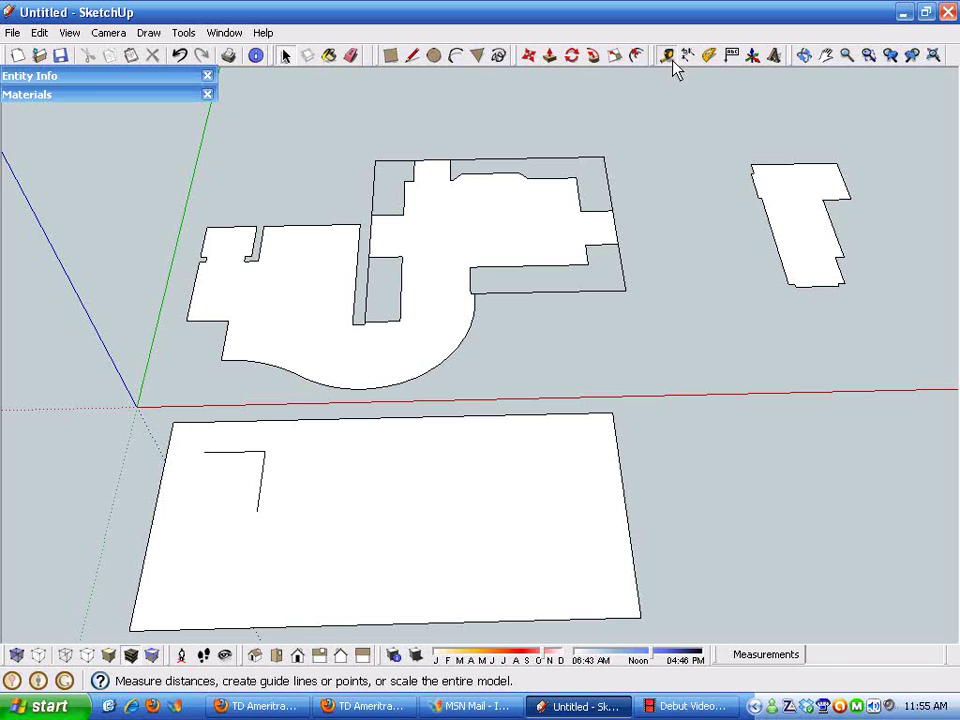
{"action": "left_click", "coordinate": [337, 417]}
{"action": "left_click", "coordinate": [440, 567]}
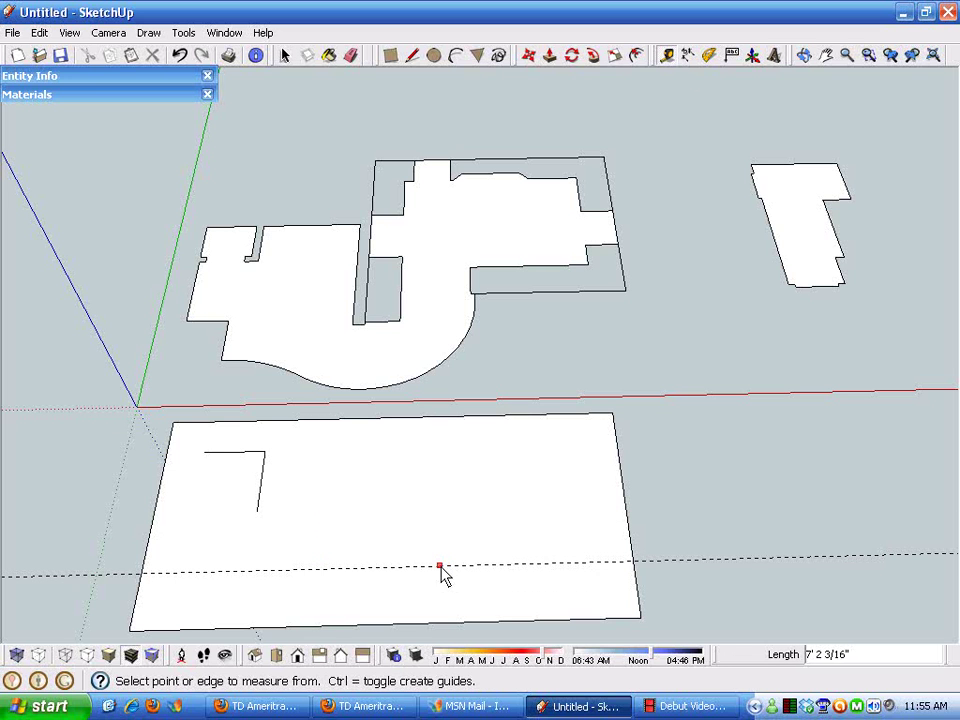
{"action": "left_click", "coordinate": [624, 508]}
{"action": "left_click", "coordinate": [515, 505]}
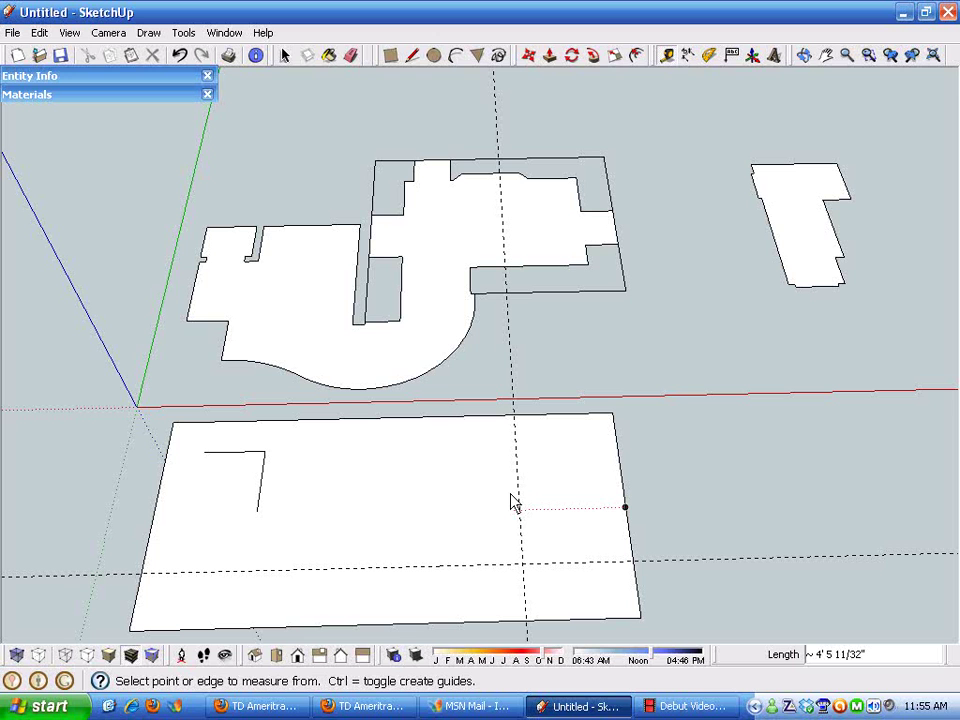
{"action": "left_click", "coordinate": [620, 530]}
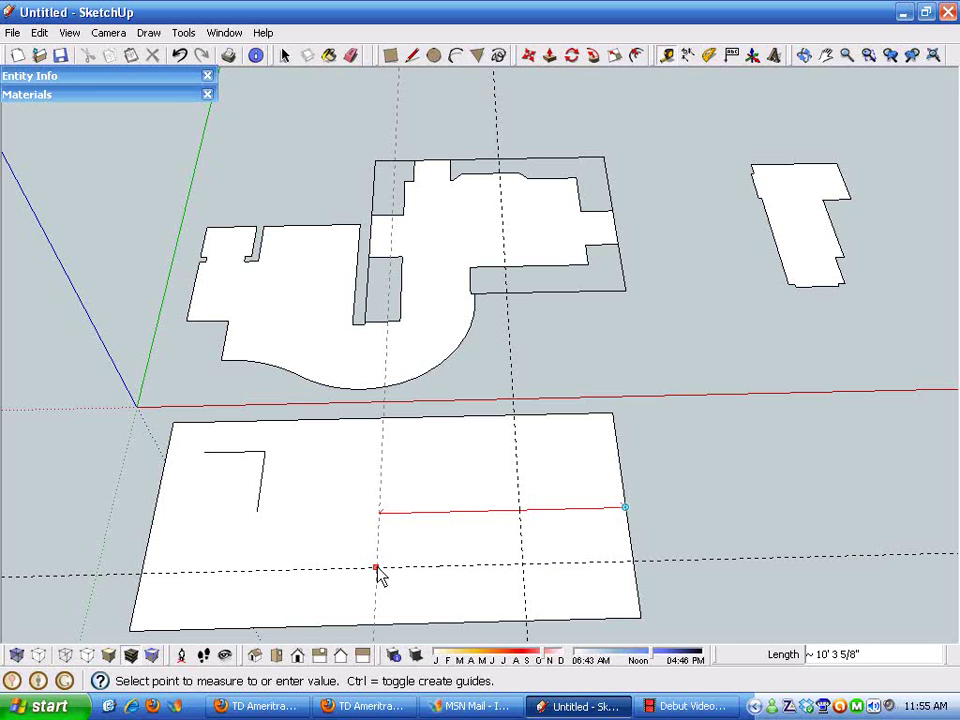
{"action": "left_click", "coordinate": [388, 562]}
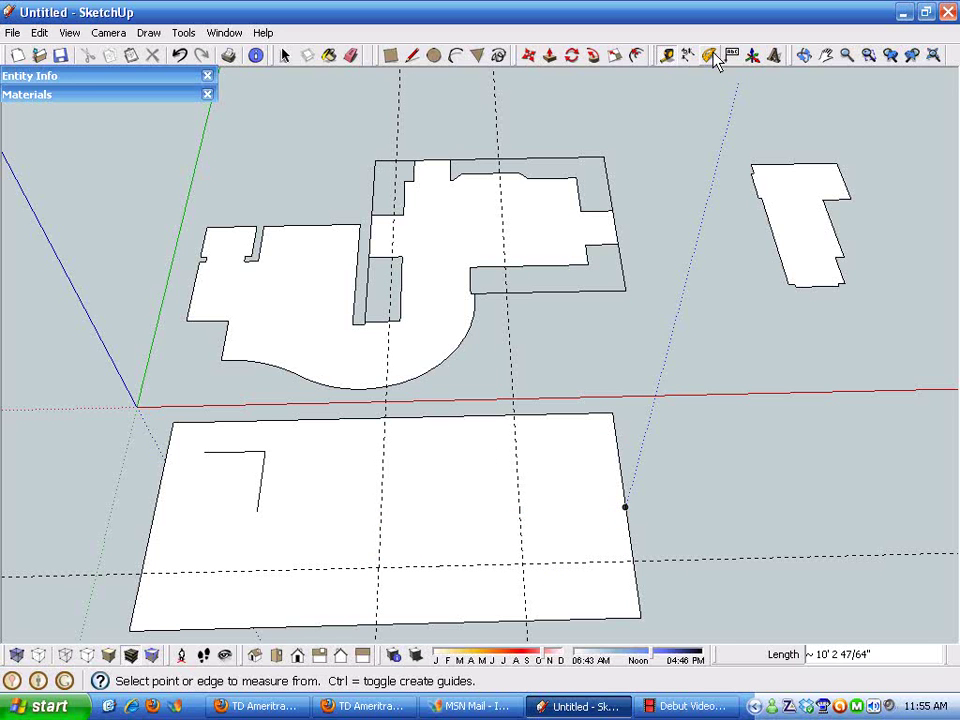
{"action": "left_click", "coordinate": [257, 510]}
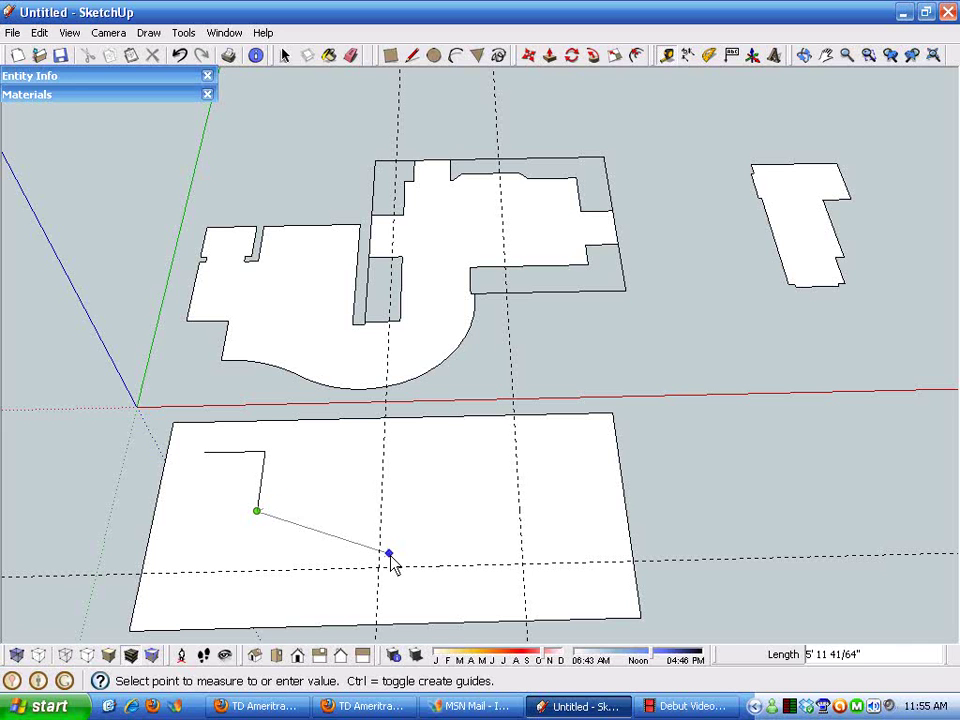
{"action": "left_click", "coordinate": [379, 568]}
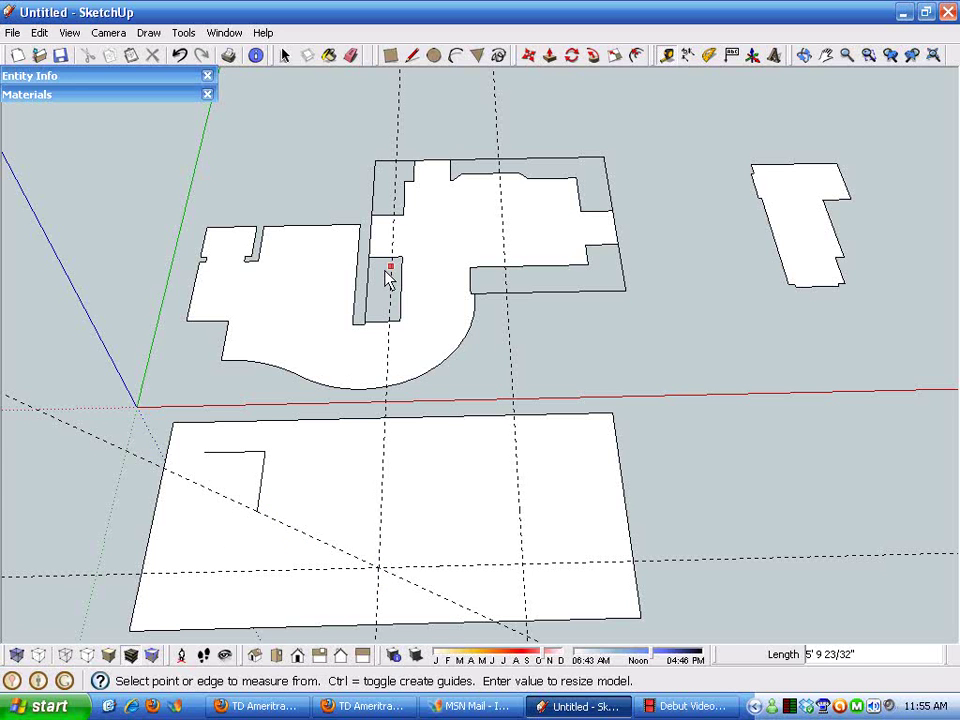
Draw reverse-curving arcs from the L-line's end to the guide intersection, forming an S-bend
{"action": "left_click", "coordinate": [458, 56]}
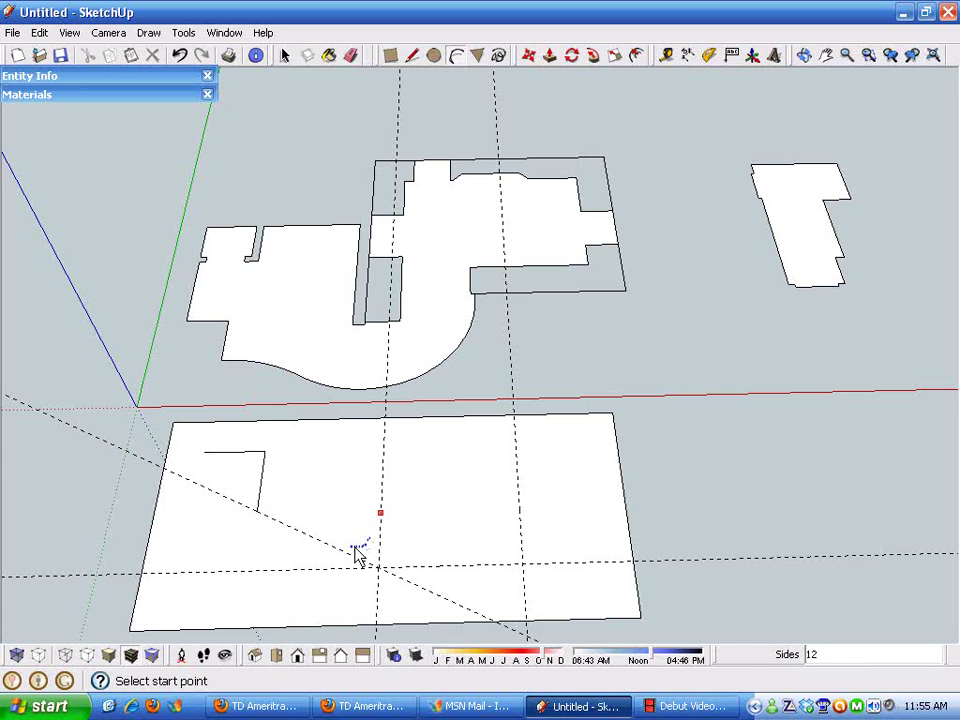
{"action": "left_click", "coordinate": [258, 511]}
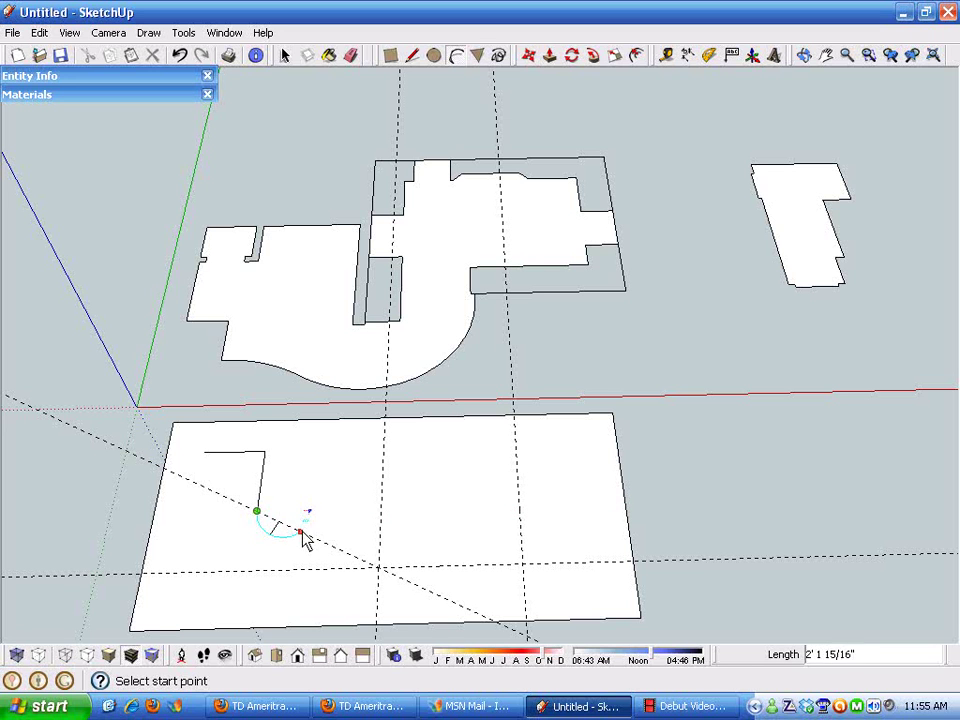
{"action": "left_click", "coordinate": [310, 537]}
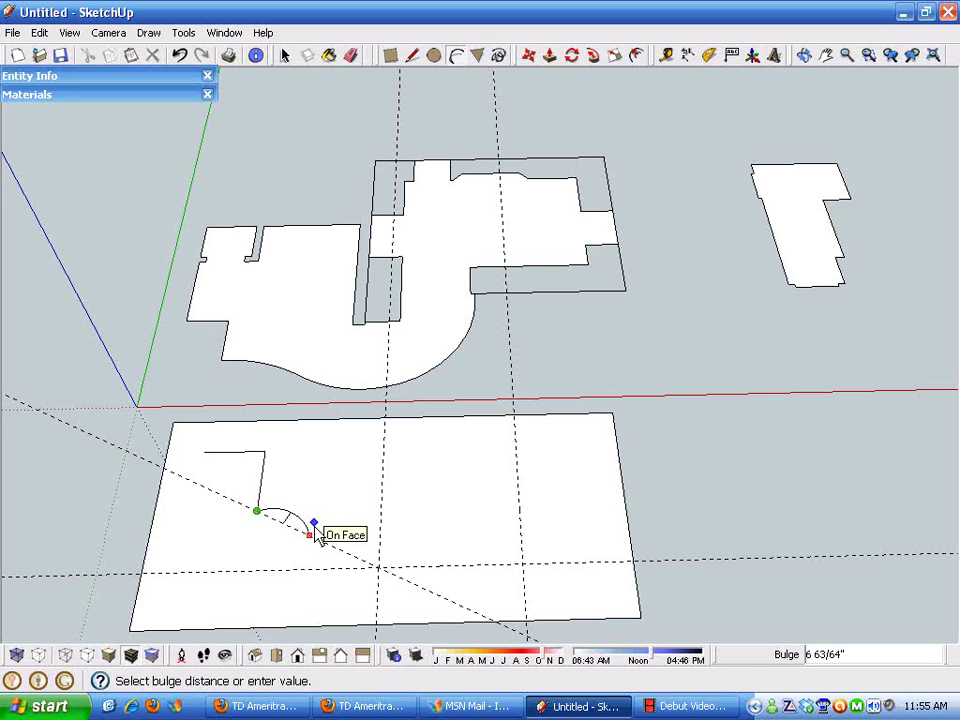
{"action": "left_click", "coordinate": [315, 537]}
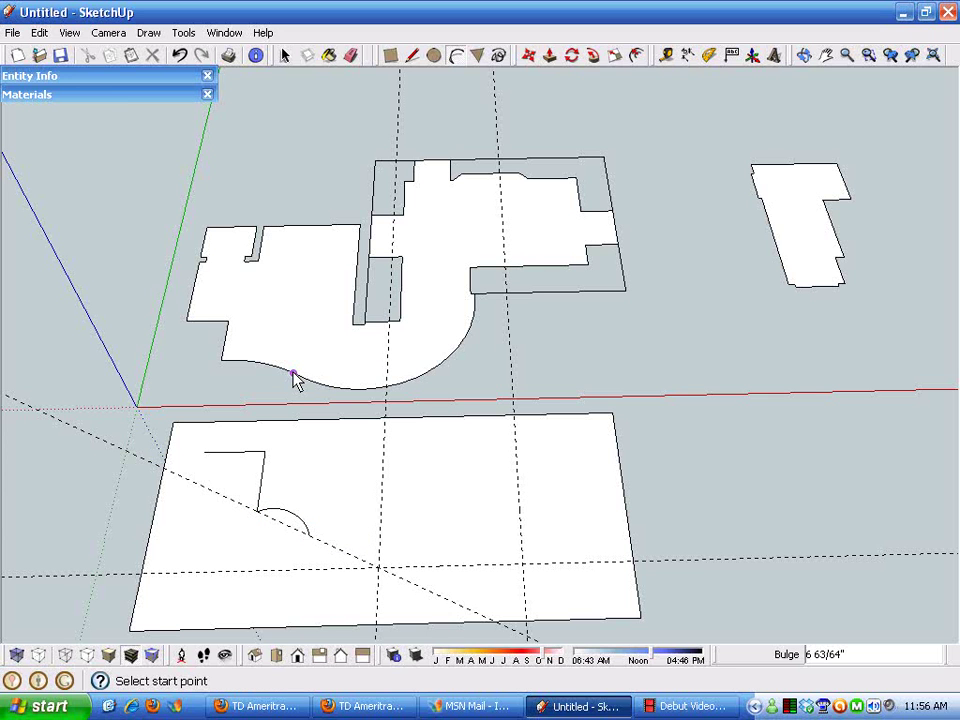
{"action": "left_click", "coordinate": [310, 536]}
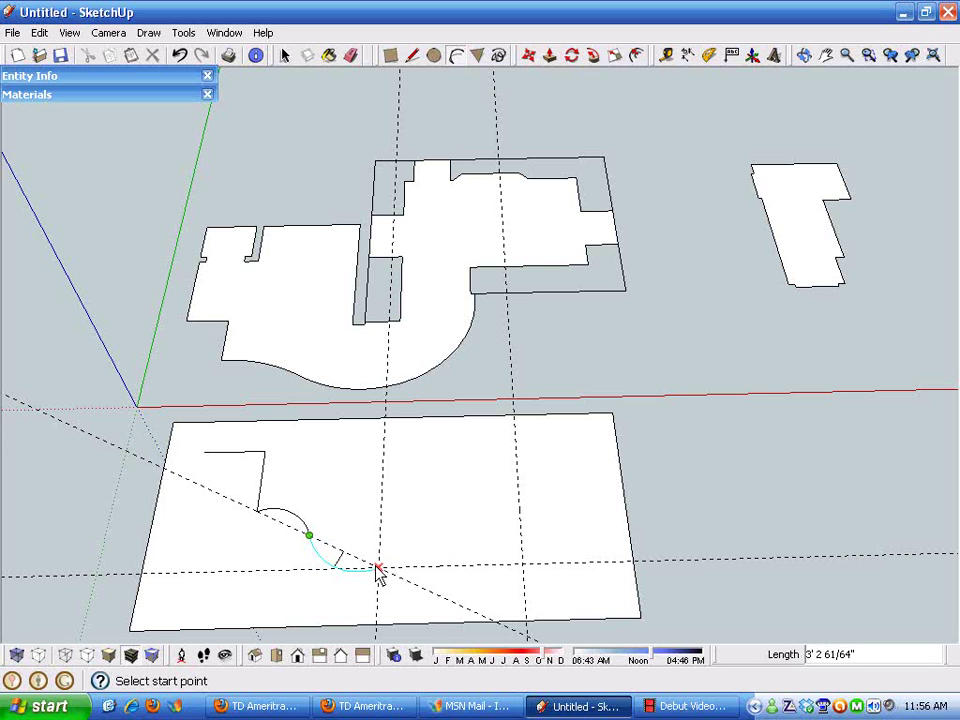
{"action": "left_click", "coordinate": [376, 568]}
{"action": "left_click", "coordinate": [347, 572]}
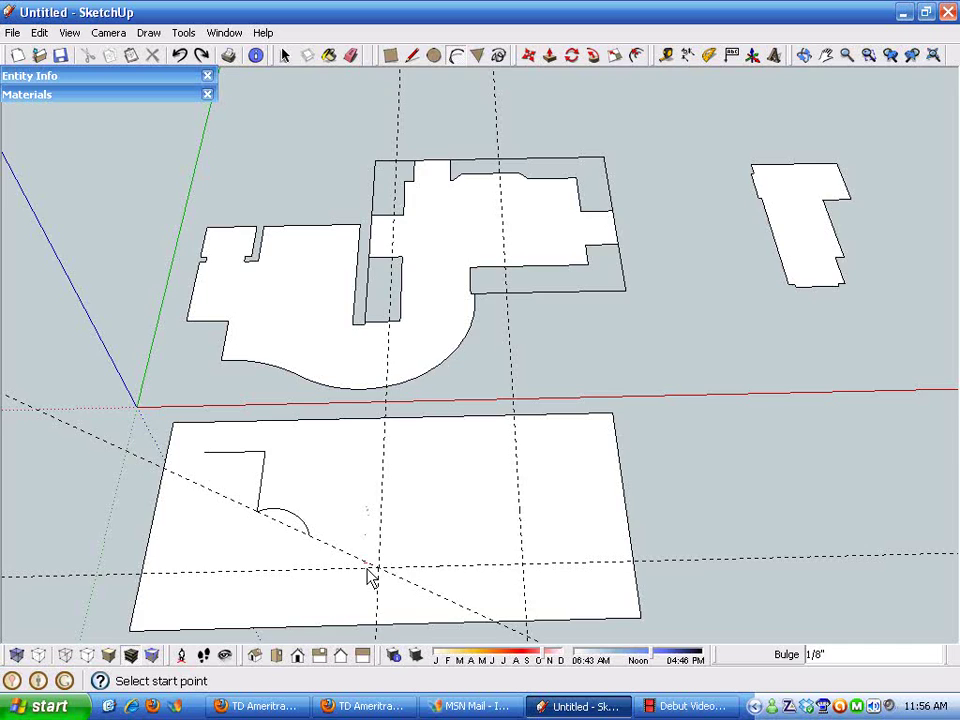
{"action": "scroll", "coordinate": [369, 574], "scroll_direction": "up", "scroll_amount": 2}
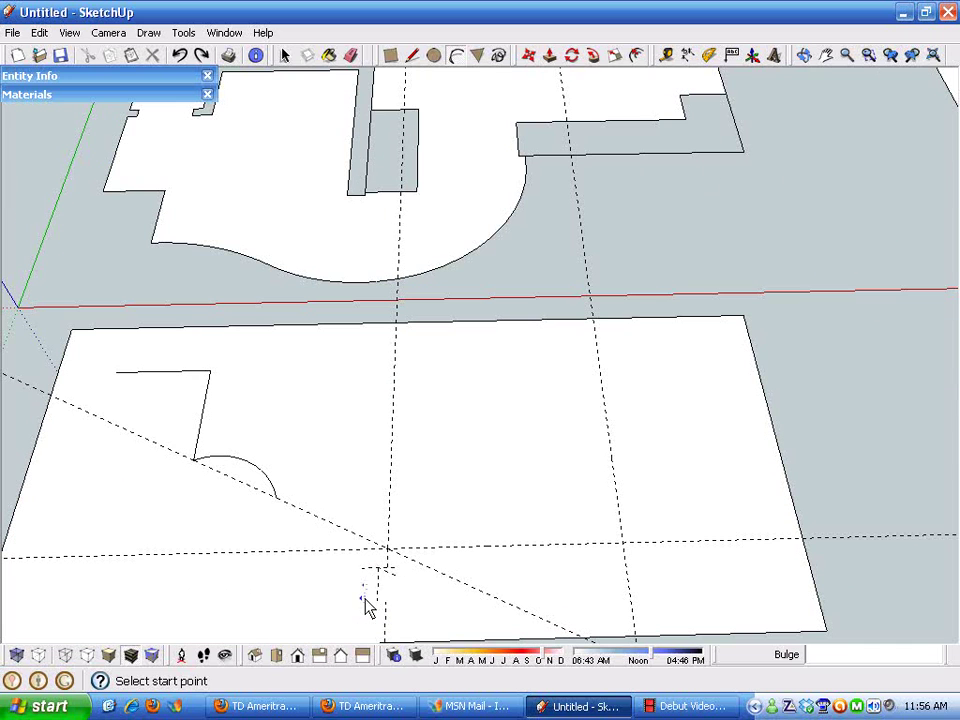
{"action": "left_click", "coordinate": [275, 497]}
{"action": "double_click", "coordinate": [387, 549]}
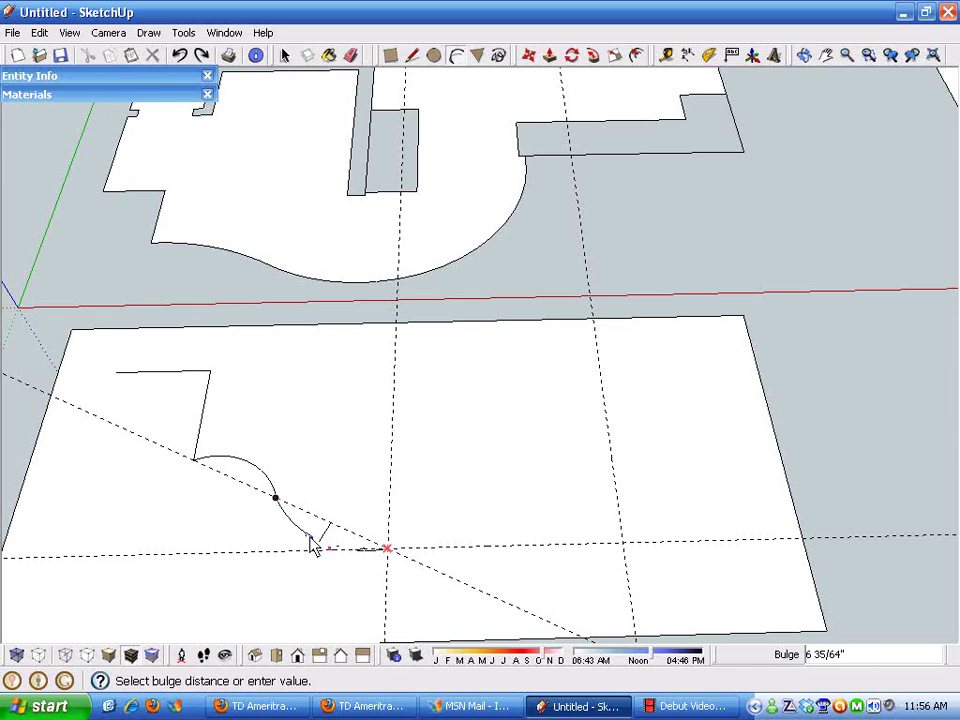
{"action": "left_click", "coordinate": [300, 528]}
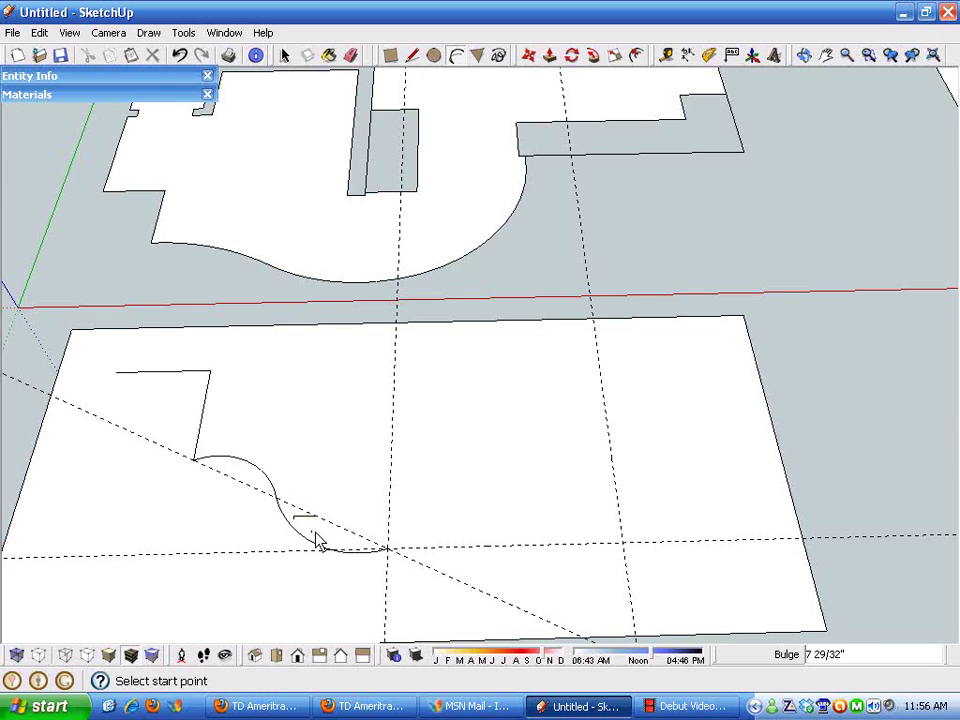
Draw a long sweeping arc from the S-bend up to the rectangle's top edge
{"action": "left_click", "coordinate": [389, 549]}
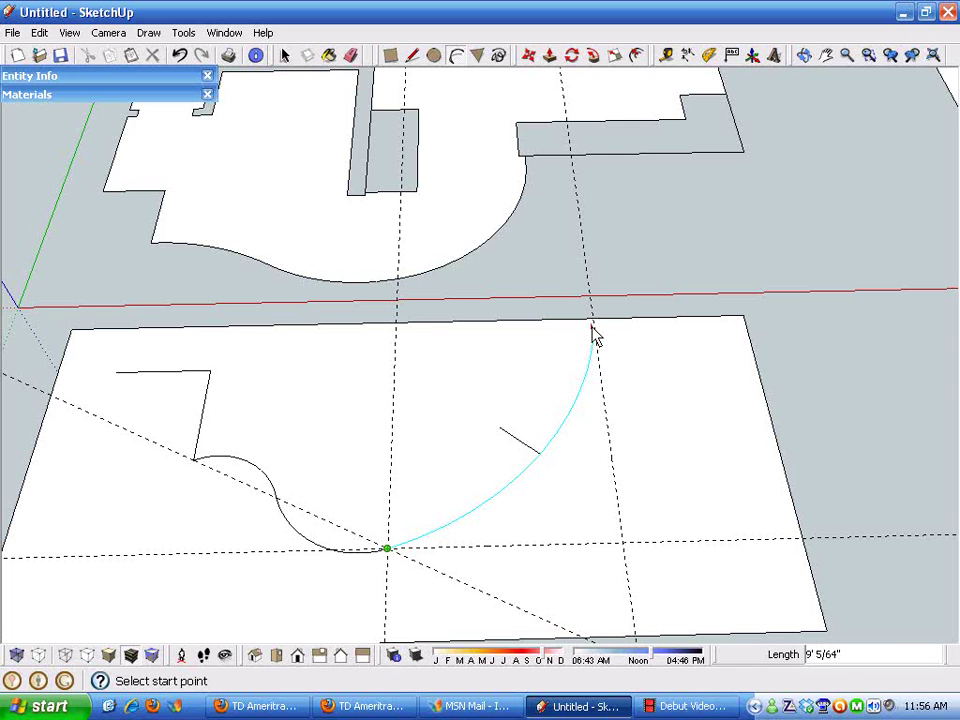
{"action": "left_click", "coordinate": [592, 318]}
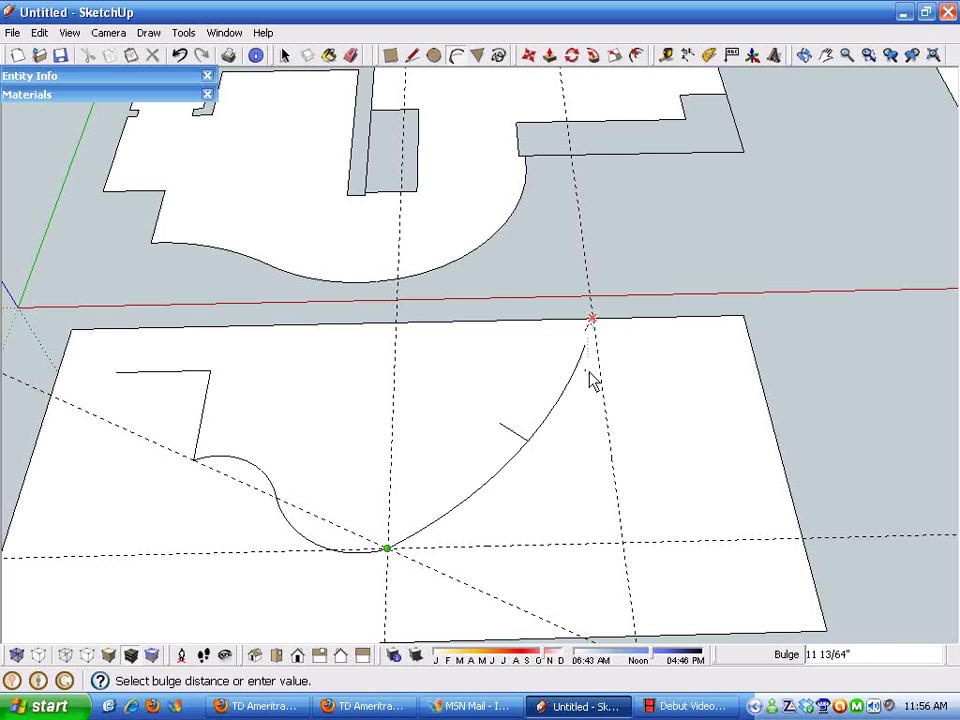
{"action": "double_click", "coordinate": [570, 437]}
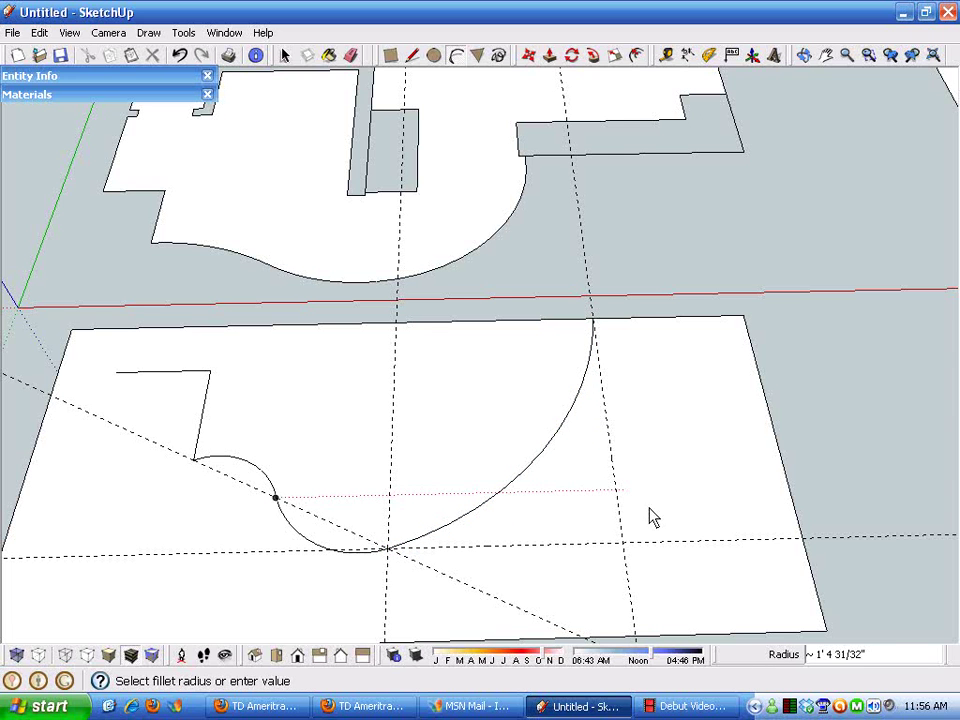
{"action": "key", "text": "space"}
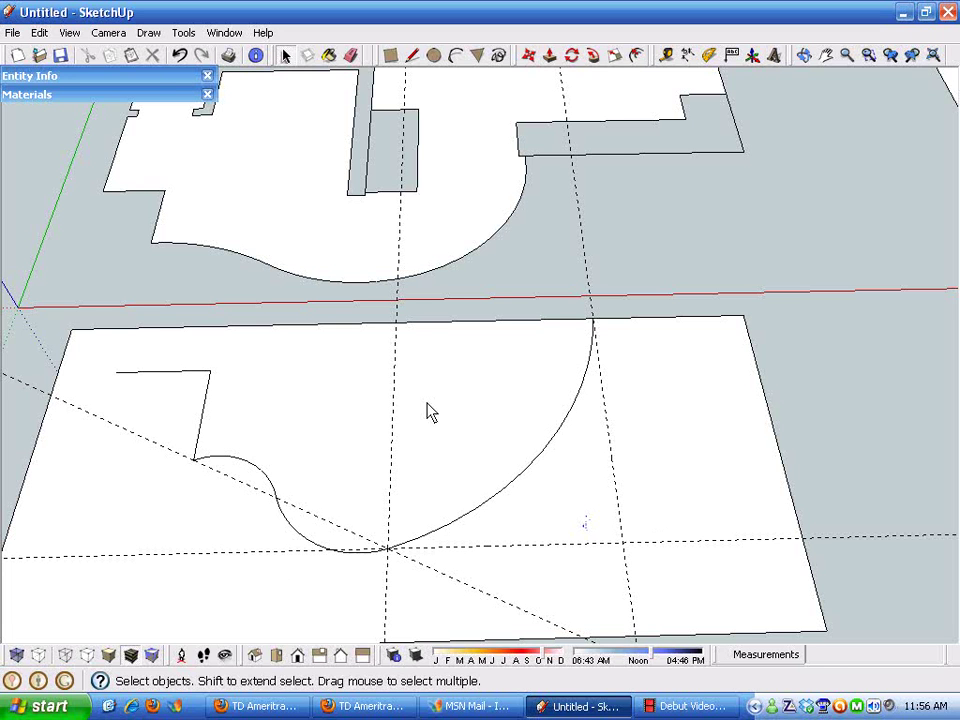
Erase the lower rectangle's edges and the guide lines
{"action": "left_click", "coordinate": [352, 57]}
{"action": "mouse_move", "coordinate": [92, 354]}
{"action": "left_mouse_down"}
{"action": "mouse_move", "coordinate": [58, 343]}
{"action": "mouse_move", "coordinate": [437, 444]}
{"action": "left_mouse_up"}
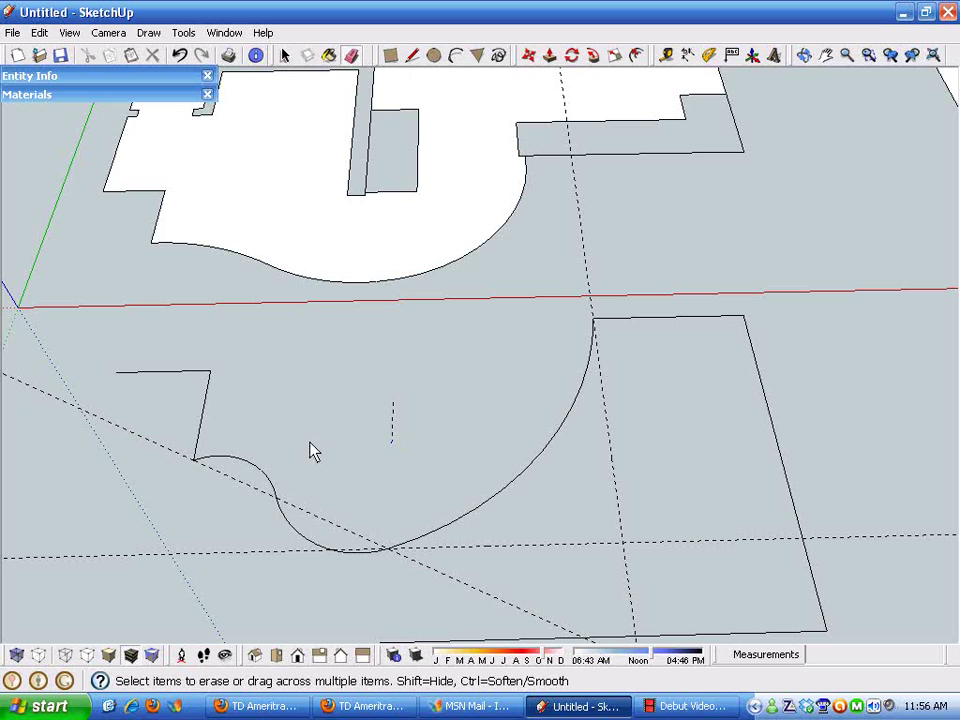
{"action": "mouse_move", "coordinate": [118, 418]}
{"action": "left_mouse_down"}
{"action": "mouse_move", "coordinate": [429, 561]}
{"action": "mouse_move", "coordinate": [553, 630]}
{"action": "mouse_move", "coordinate": [575, 574]}
{"action": "mouse_move", "coordinate": [739, 401]}
{"action": "mouse_move", "coordinate": [761, 360]}
{"action": "mouse_move", "coordinate": [765, 380]}
{"action": "left_mouse_up"}
{"action": "mouse_move", "coordinate": [765, 380]}
{"action": "middle_mouse_down"}
{"action": "mouse_move", "coordinate": [784, 512]}
{"action": "mouse_move", "coordinate": [697, 573]}
{"action": "middle_mouse_up"}
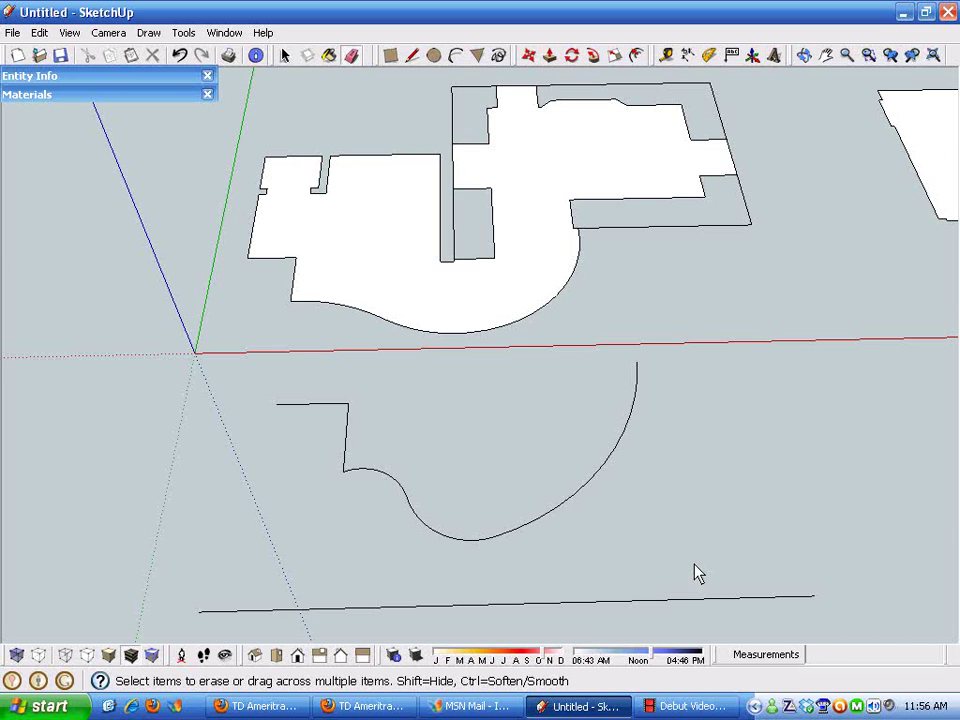
{"action": "left_click_drag", "start_coordinate": [697, 573], "coordinate": [660, 634]}
Select the drawn curve, shift it slightly, and delete it
{"action": "key", "text": "space"}
{"action": "mouse_move", "coordinate": [188, 346]}
{"action": "left_mouse_down"}
{"action": "mouse_move", "coordinate": [797, 605]}
{"action": "mouse_move", "coordinate": [754, 606]}
{"action": "left_mouse_up"}
{"action": "left_click", "coordinate": [528, 55]}
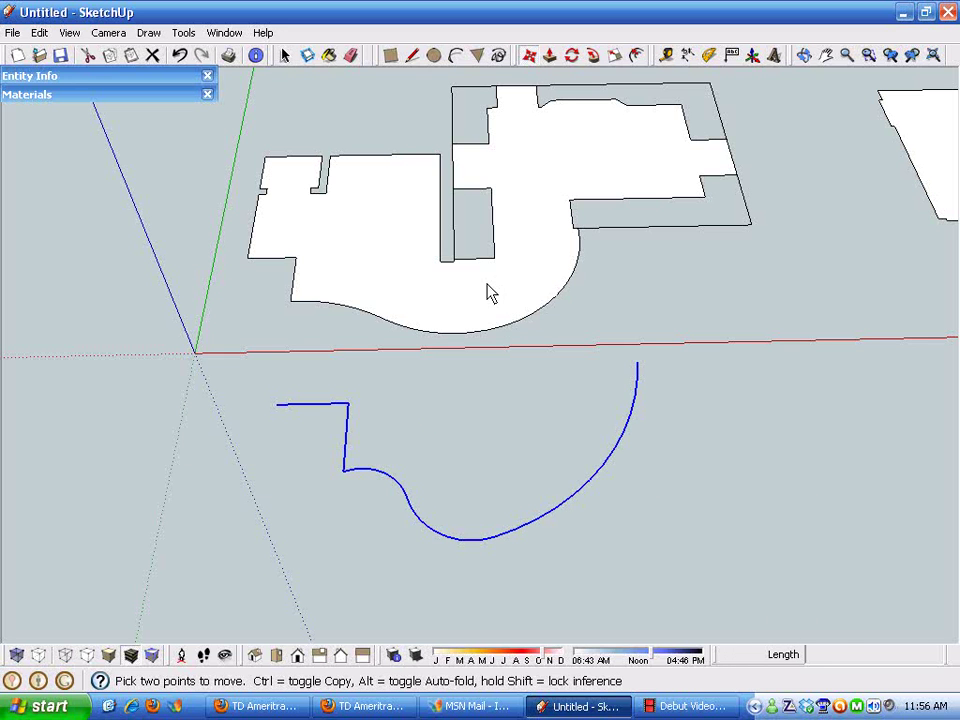
{"action": "left_click", "coordinate": [381, 479]}
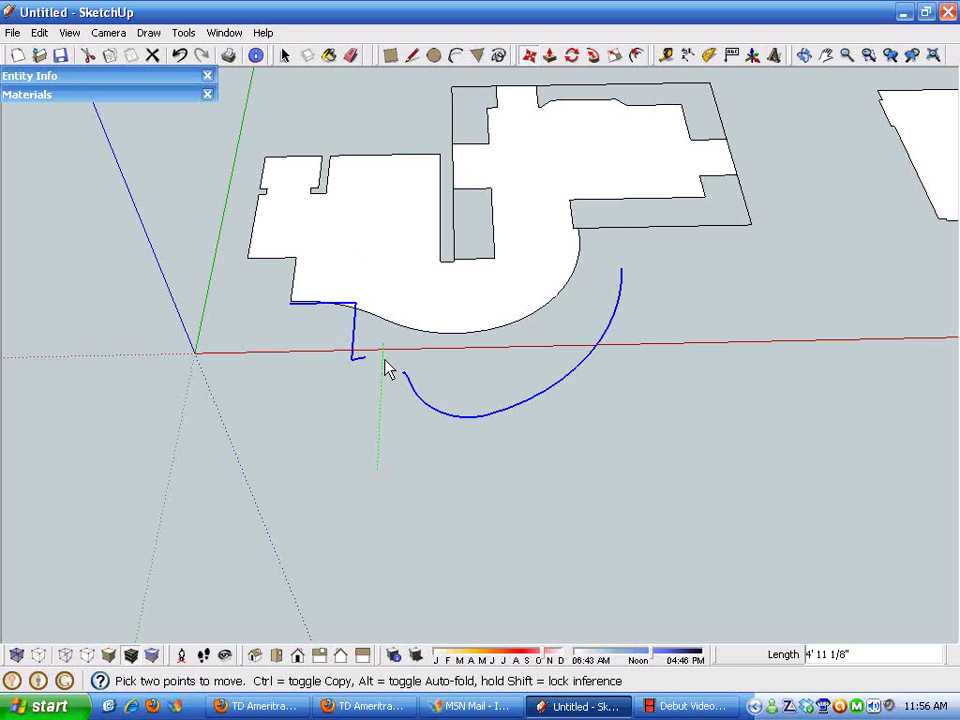
{"action": "left_click", "coordinate": [370, 482]}
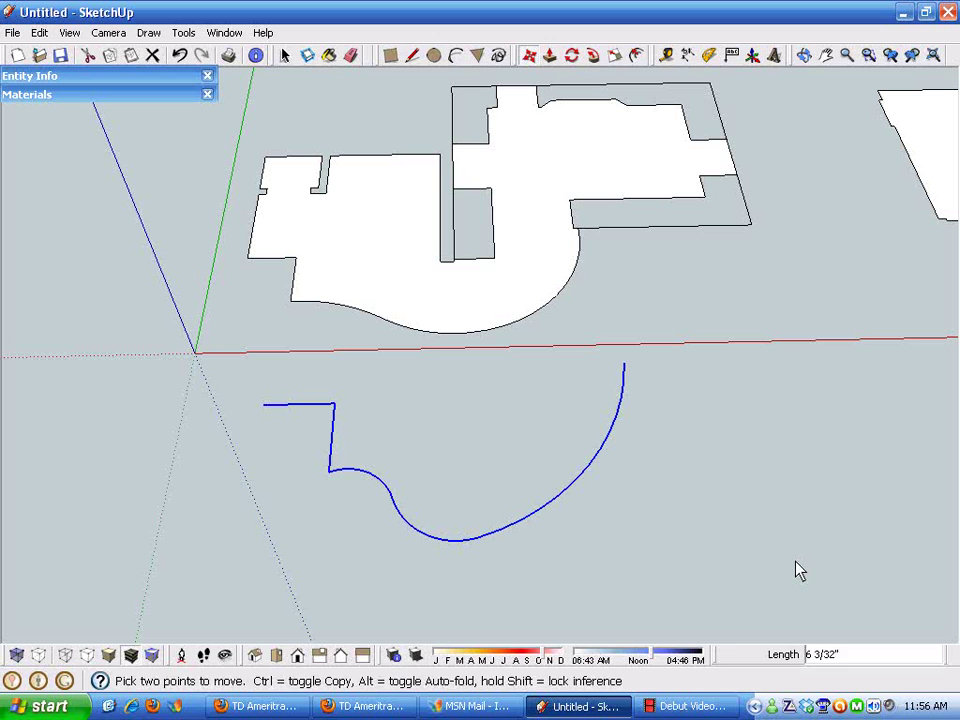
{"action": "key", "text": "space"}
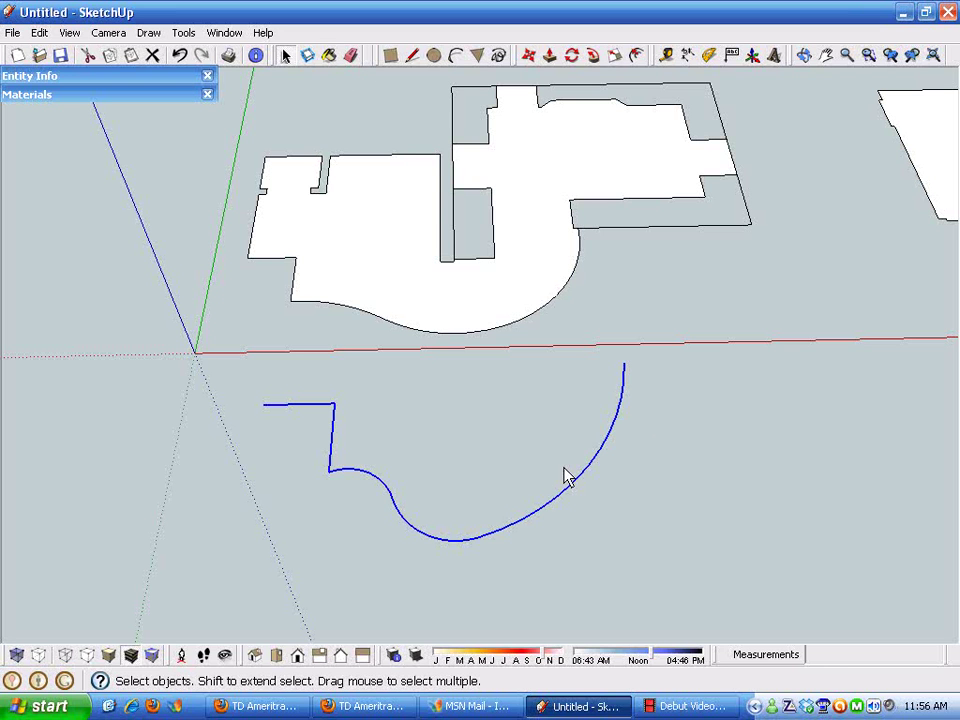
{"action": "key", "text": "Delete"}
Orbit, zoom and pan to centre the floor plan close up in the view
{"action": "middle_click_drag", "start_coordinate": [519, 424], "coordinate": [555, 460]}
{"action": "scroll", "coordinate": [442, 379], "scroll_direction": "up", "scroll_amount": 3}
{"action": "middle_click_drag", "start_coordinate": [446, 377], "coordinate": [433, 424]}
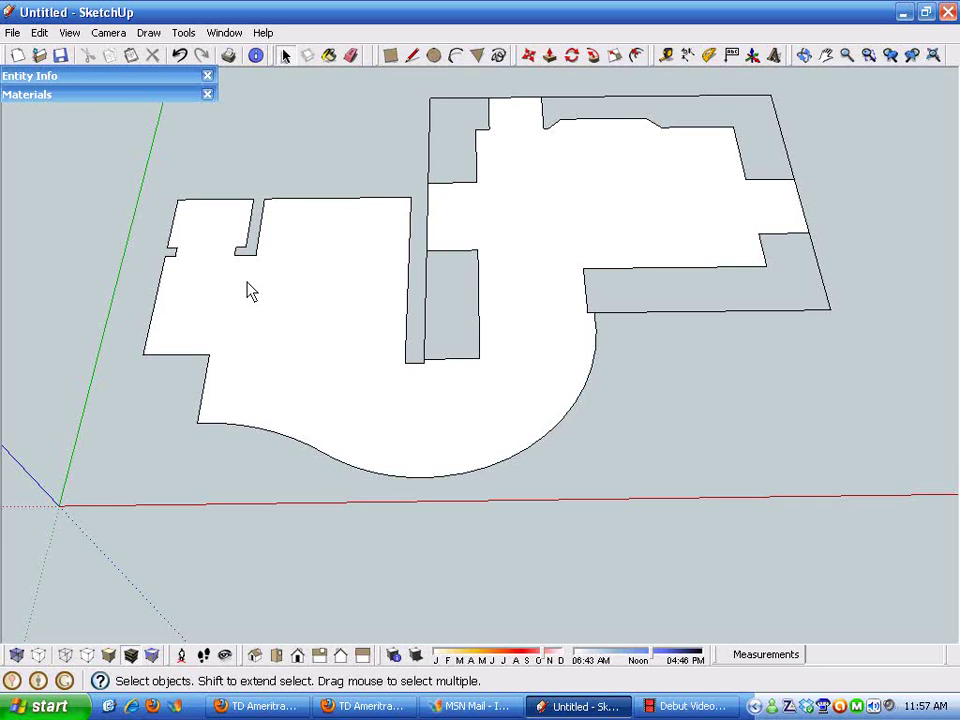
{"action": "middle_click_drag", "start_coordinate": [413, 383], "coordinate": [245, 330]}
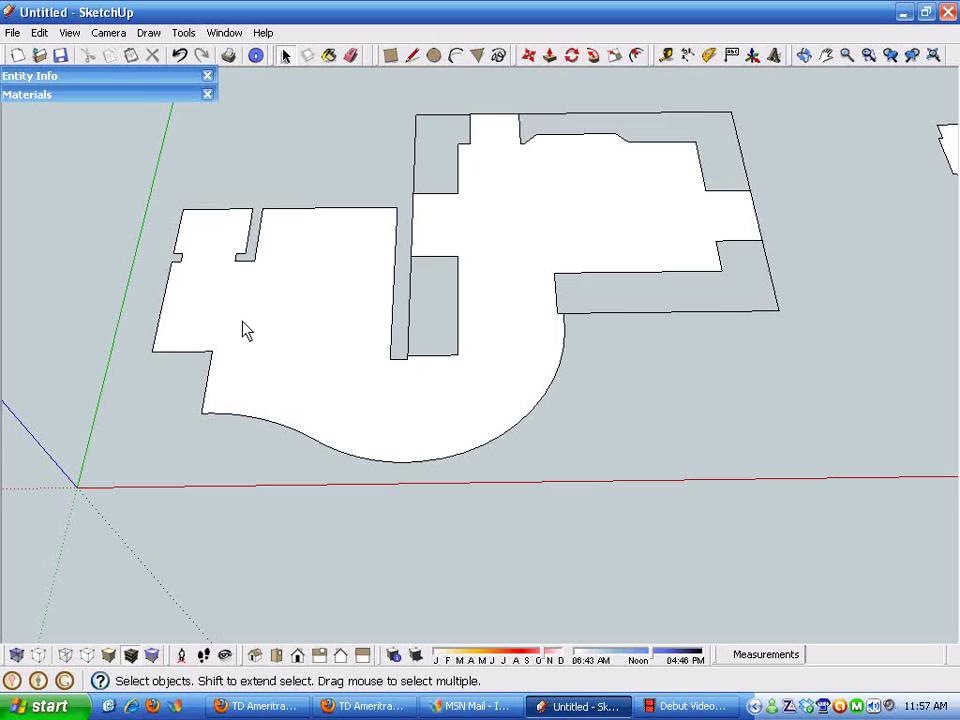
{"action": "key", "text": "ctrl+z"}
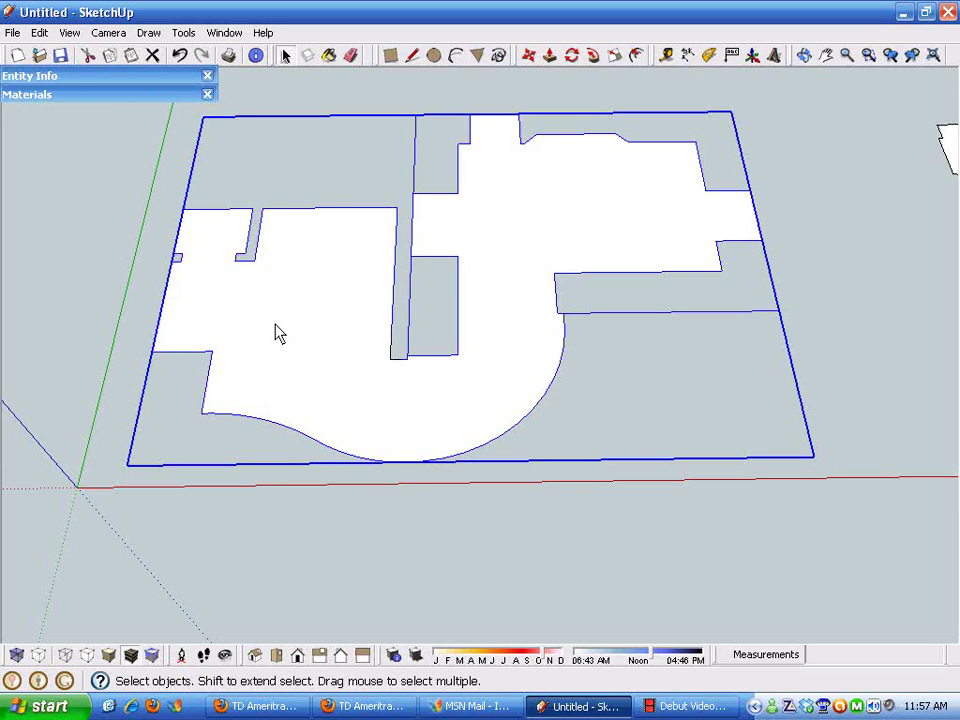
{"action": "key", "text": "Delete"}
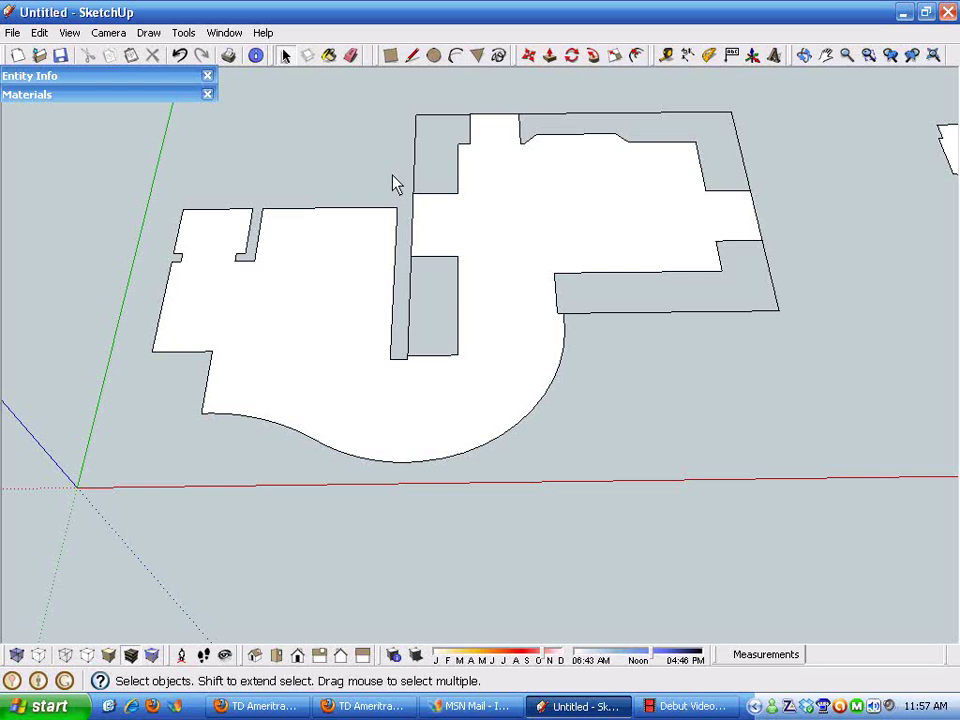
{"action": "left_click", "coordinate": [390, 55]}
Draw a 13,13 inch square below the plan and reverse its face front-up
{"action": "middle_click_drag", "start_coordinate": [403, 414], "coordinate": [445, 340]}
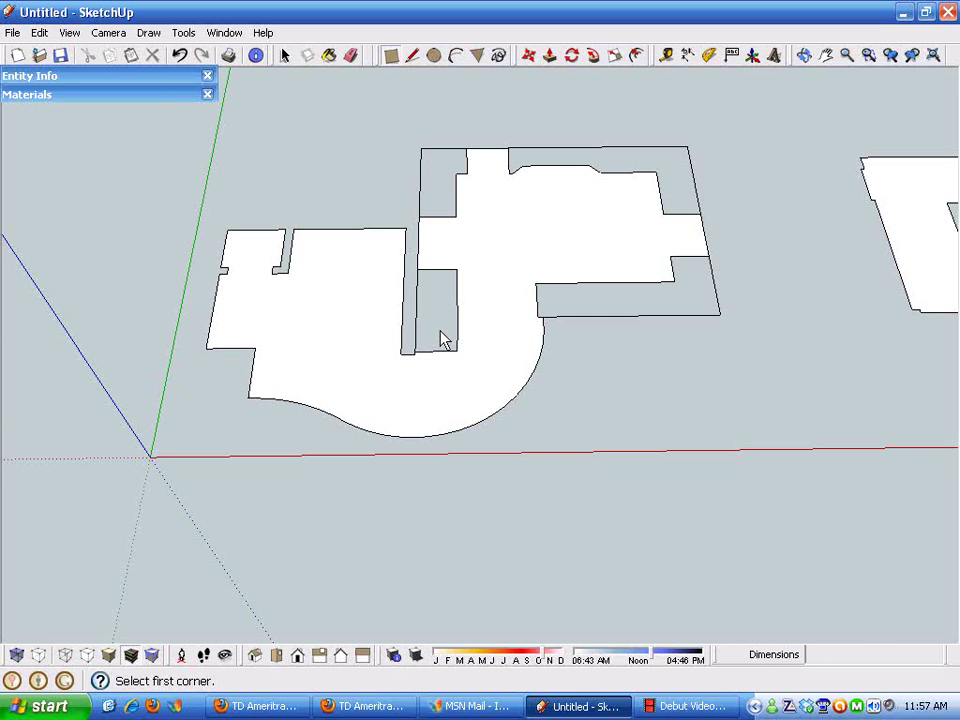
{"action": "left_click", "coordinate": [388, 482]}
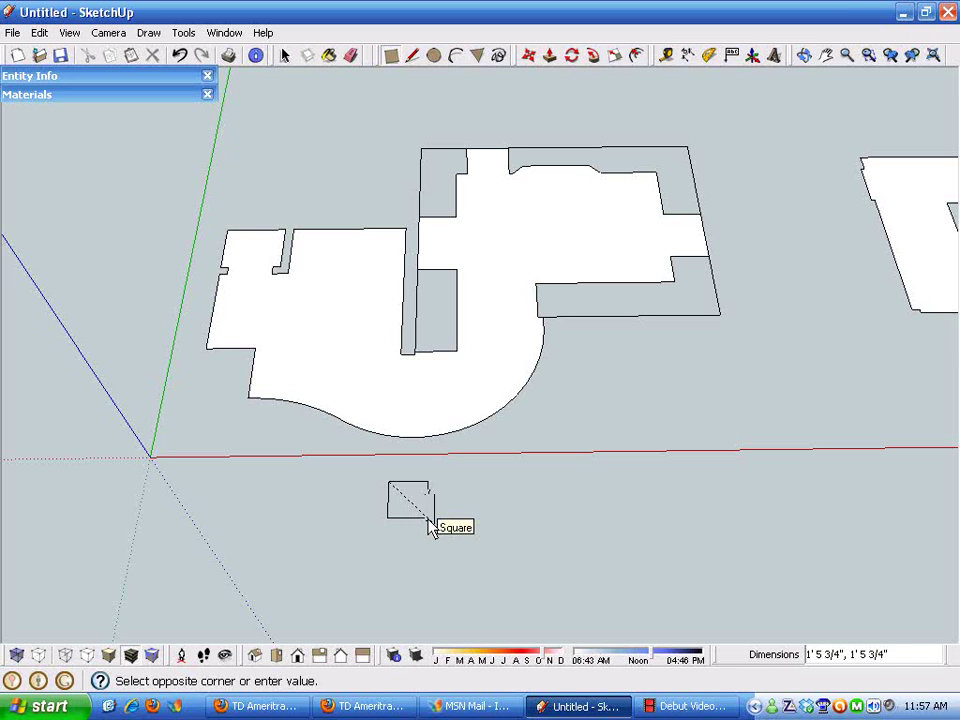
{"action": "type", "text": "13,13"}
{"action": "key", "text": "Return"}
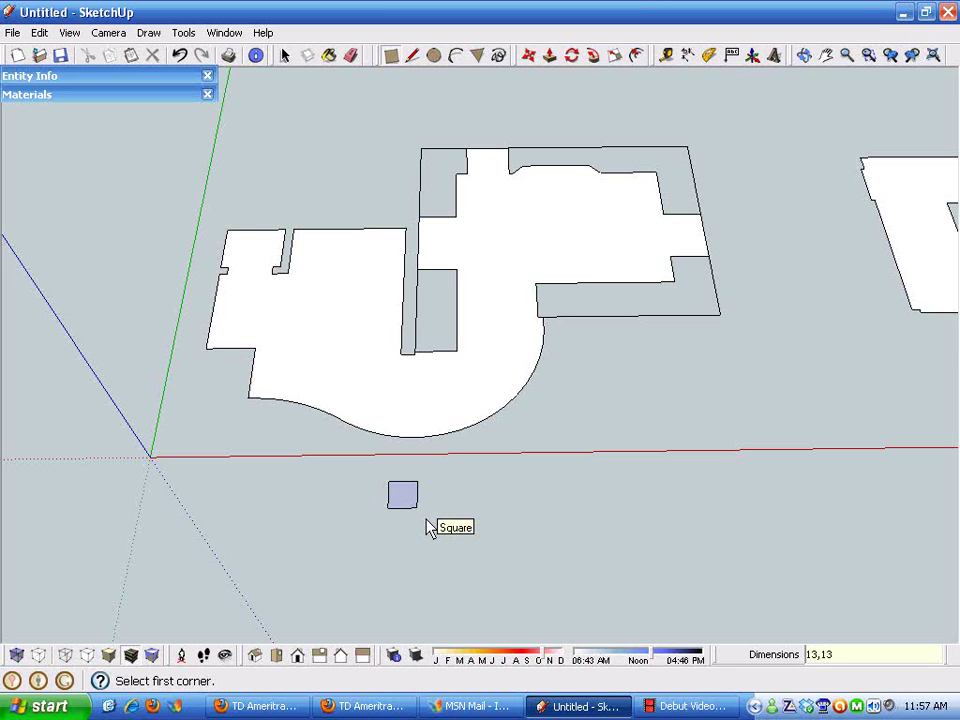
{"action": "key", "text": "space"}
{"action": "scroll", "coordinate": [405, 512], "scroll_direction": "up", "scroll_amount": 6}
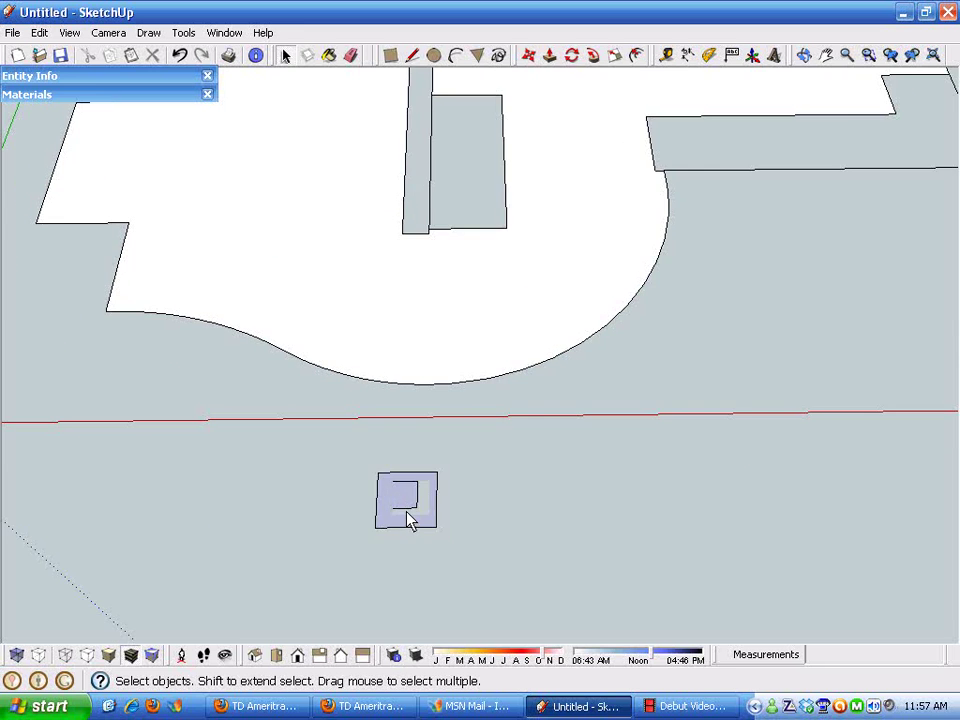
{"action": "left_click", "coordinate": [404, 502]}
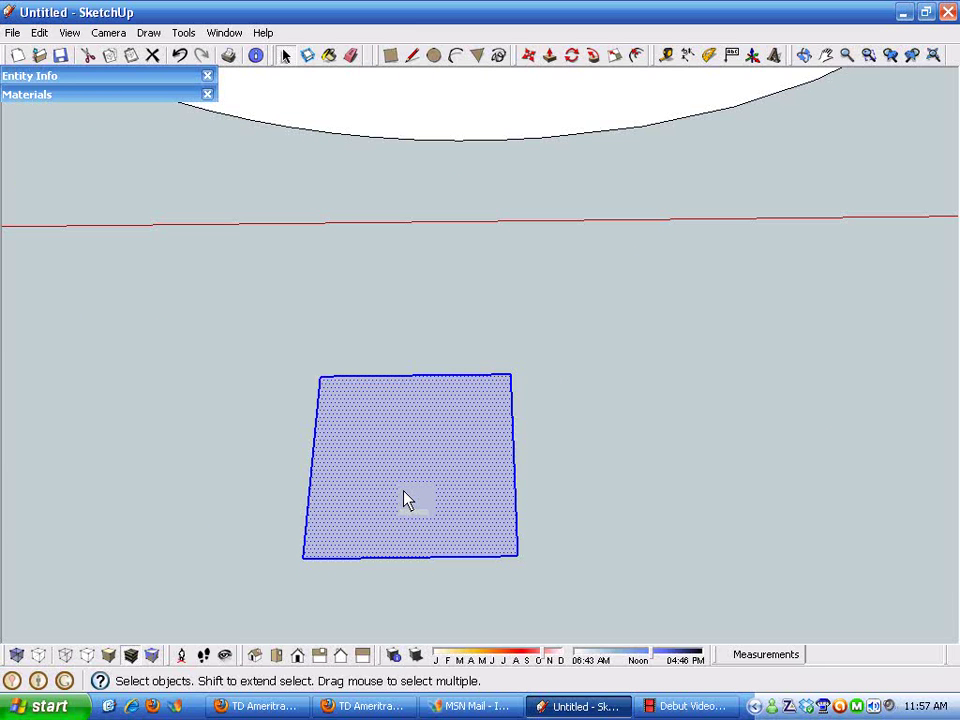
{"action": "right_click", "coordinate": [400, 497]}
{"action": "left_click", "coordinate": [471, 435]}
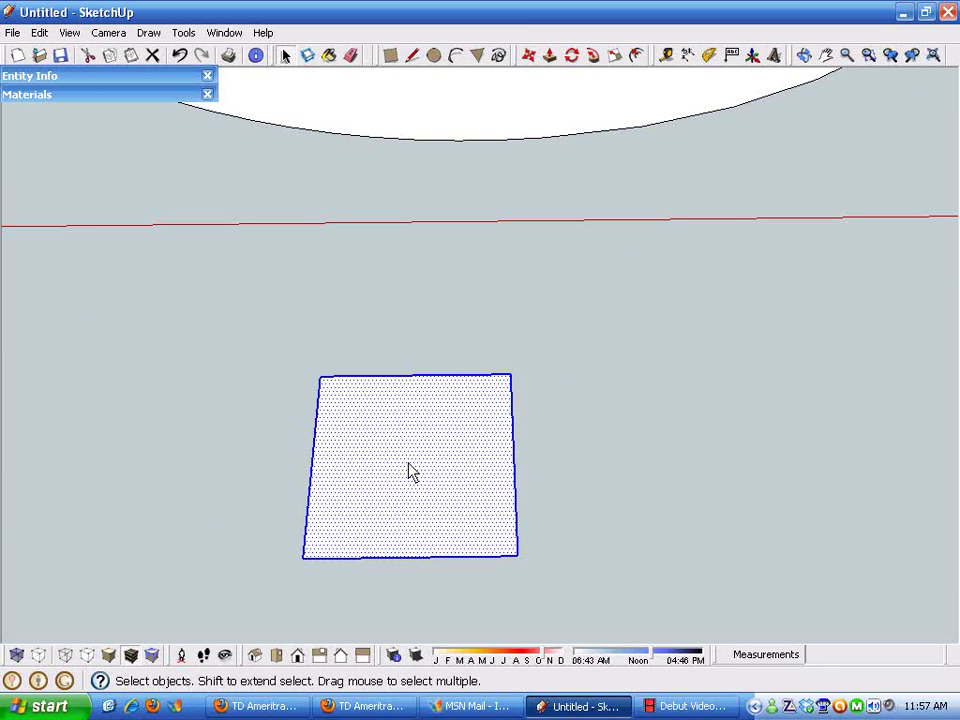
Make the square a component named '13x13 Tile With Grout'
{"action": "right_click", "coordinate": [407, 462]}
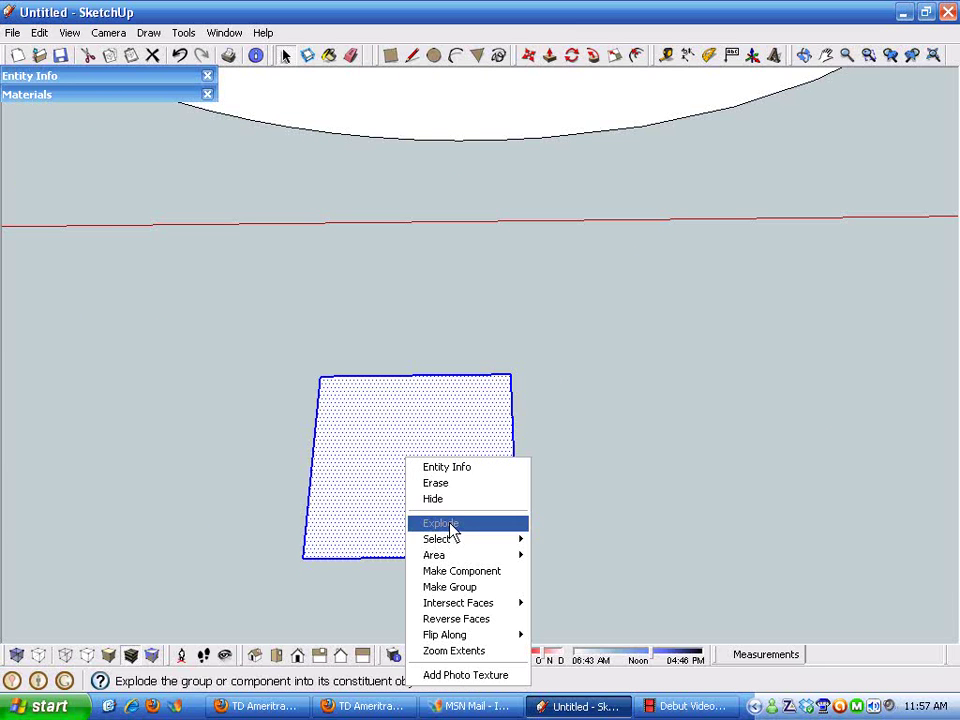
{"action": "left_click", "coordinate": [465, 572]}
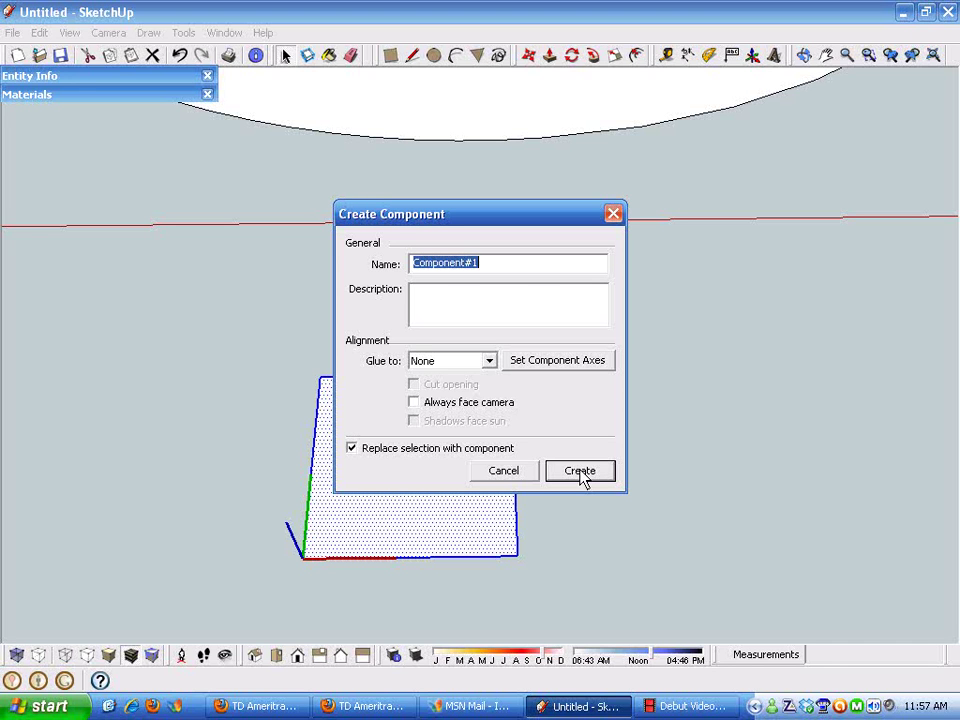
{"action": "type", "text": "13"}
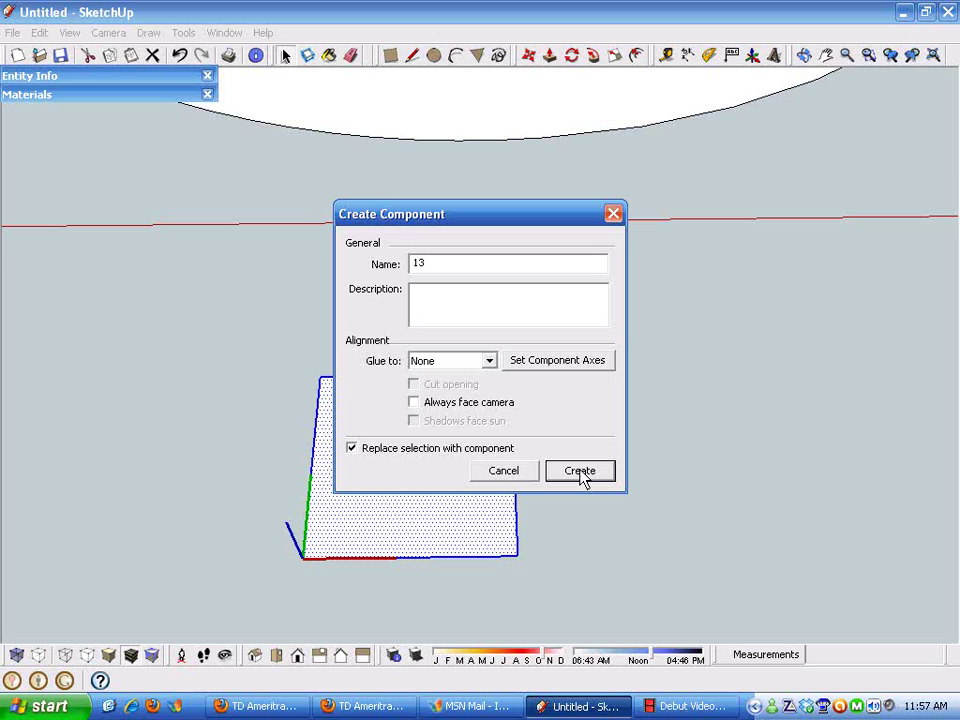
{"action": "type", "text": "x123"}
{"action": "key", "text": "BackSpace"}
{"action": "key", "text": "BackSpace"}
{"action": "type", "text": "3"}
{"action": "type", "text": "Tile With Grout"}
Create the named tile component and open it for editing
{"action": "left_click", "coordinate": [581, 474]}
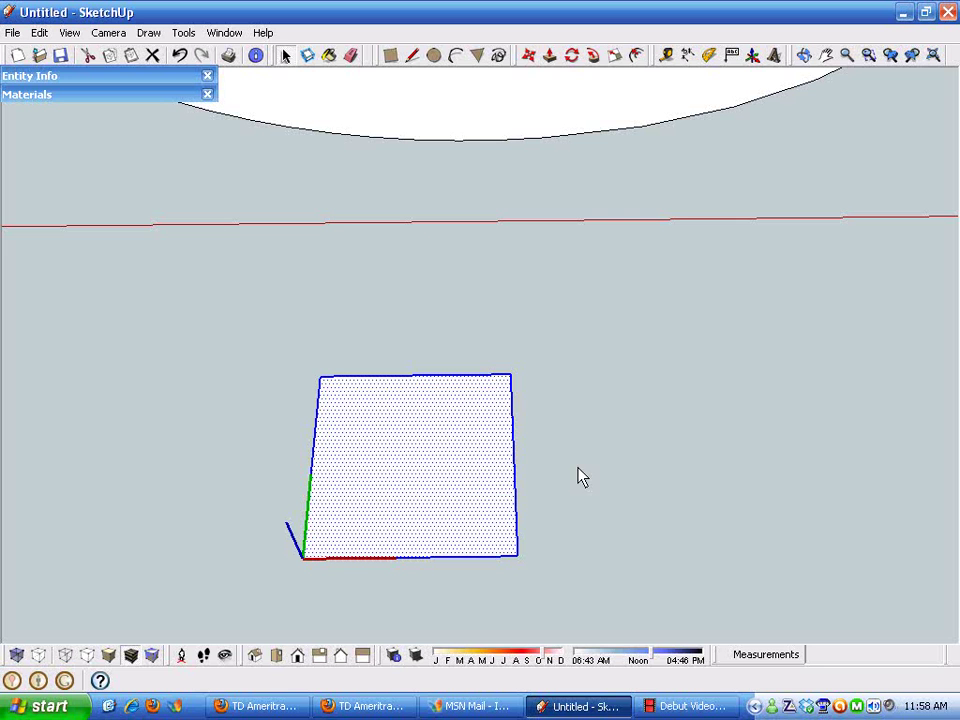
{"action": "left_click", "coordinate": [453, 490]}
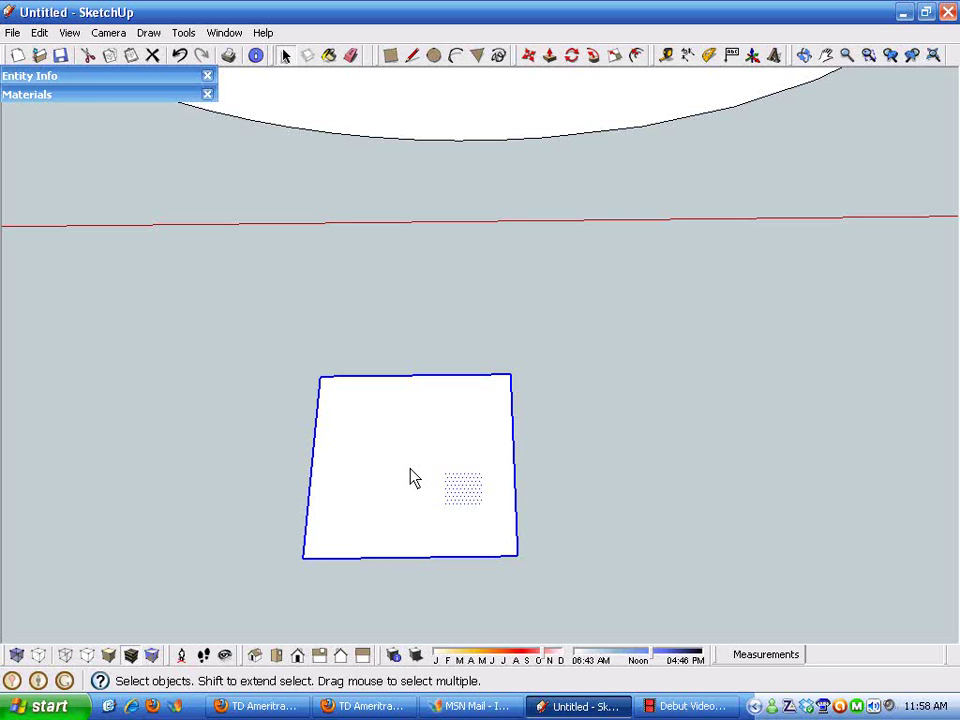
{"action": "double_click", "coordinate": [414, 477]}
{"action": "scroll", "coordinate": [414, 479], "scroll_direction": "up", "scroll_amount": 4}
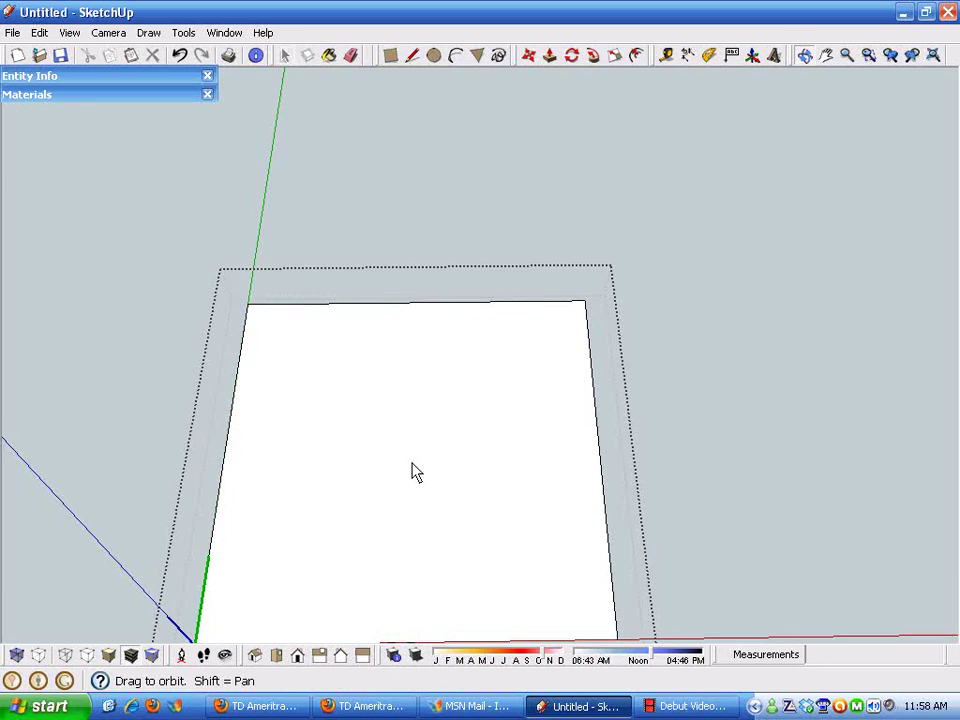
{"action": "scroll", "coordinate": [416, 472], "scroll_direction": "down", "scroll_amount": 4}
{"action": "key", "text": "space"}
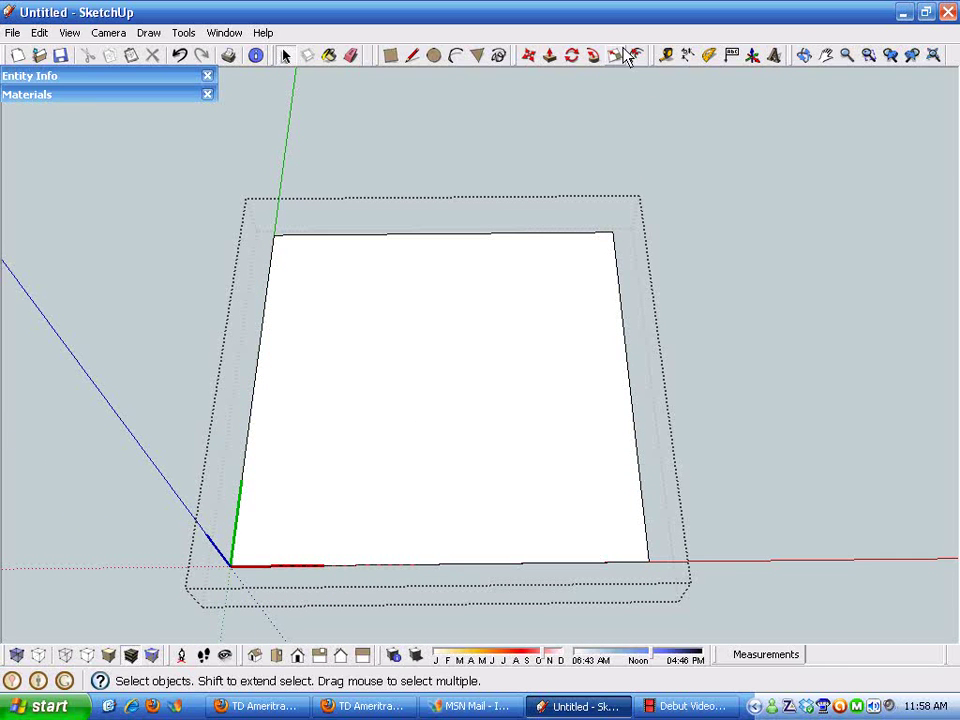
Offset the tile's outline by 1/16 inch to form the grout border
{"action": "double_click", "coordinate": [455, 345]}
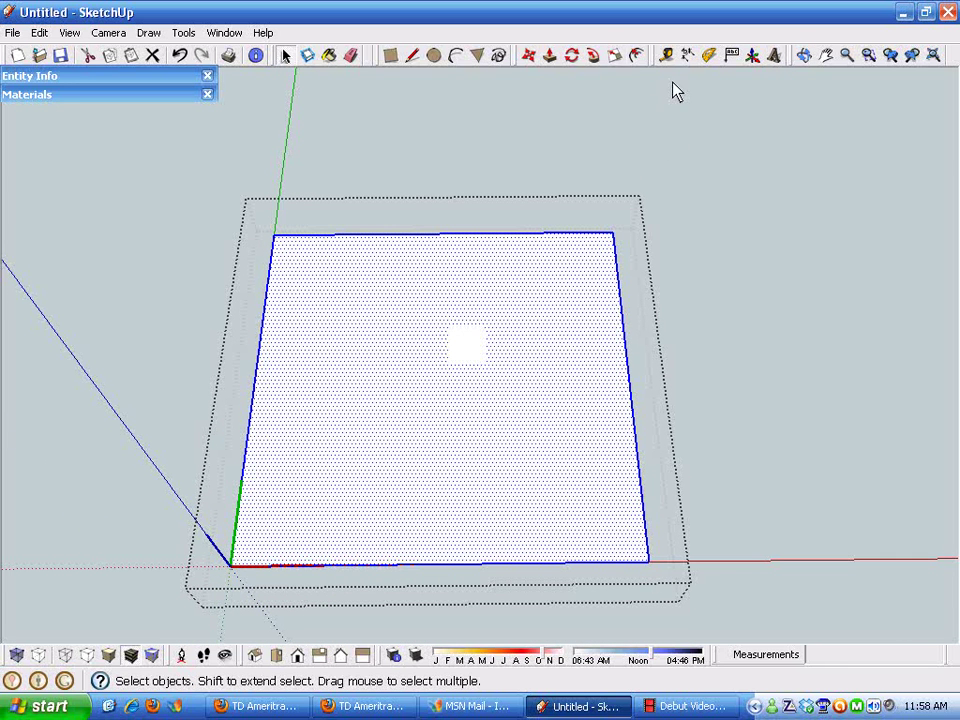
{"action": "left_click", "coordinate": [637, 57]}
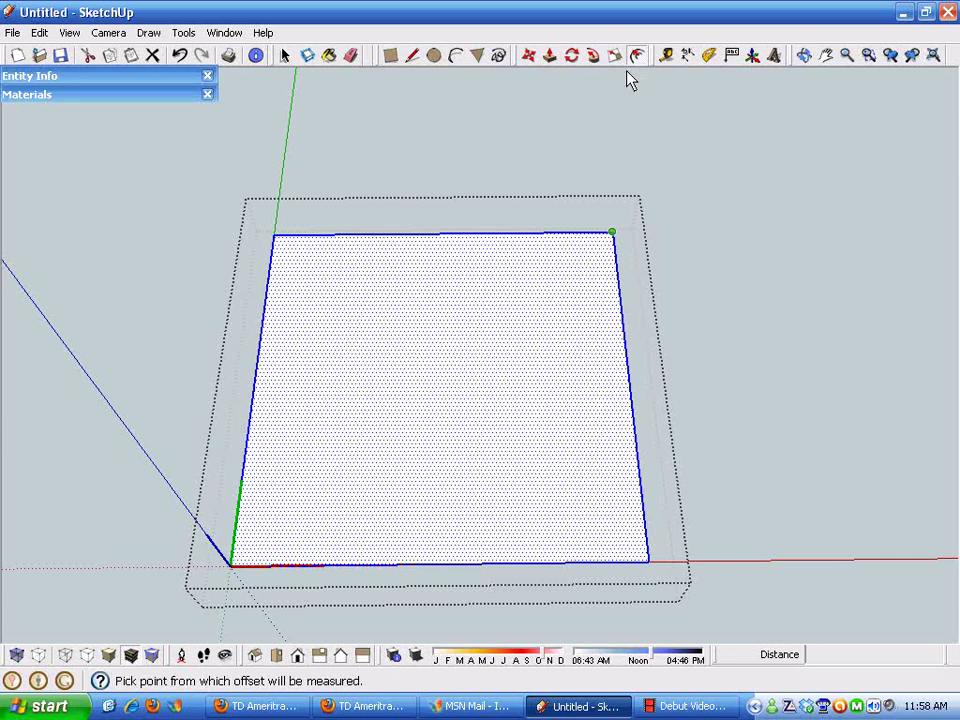
{"action": "left_click", "coordinate": [615, 252]}
{"action": "left_click", "coordinate": [639, 263]}
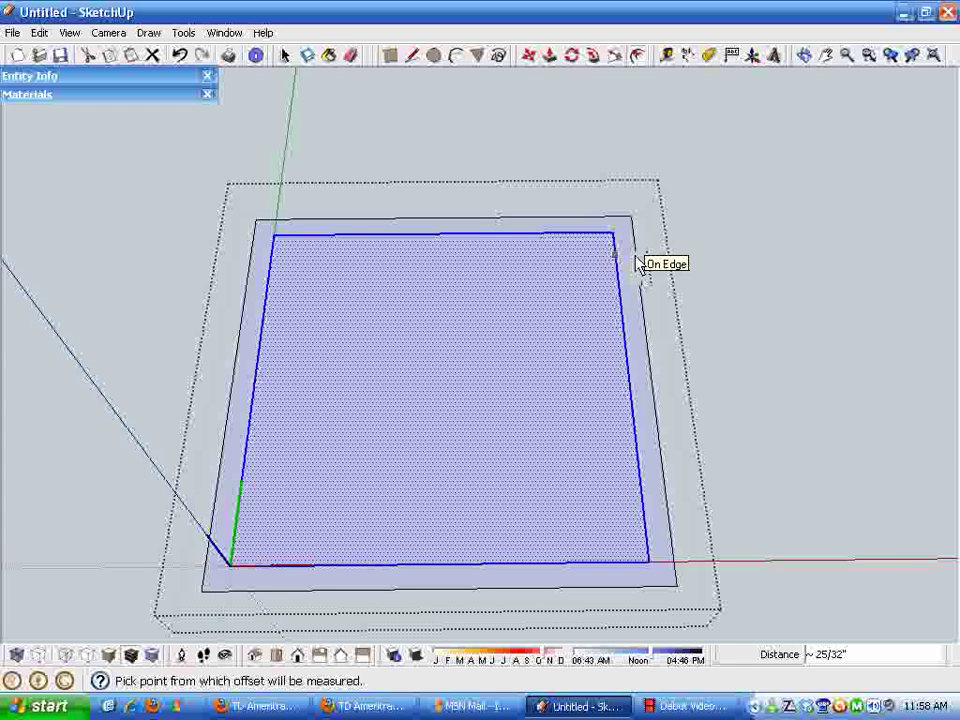
{"action": "type", "text": "1/"}
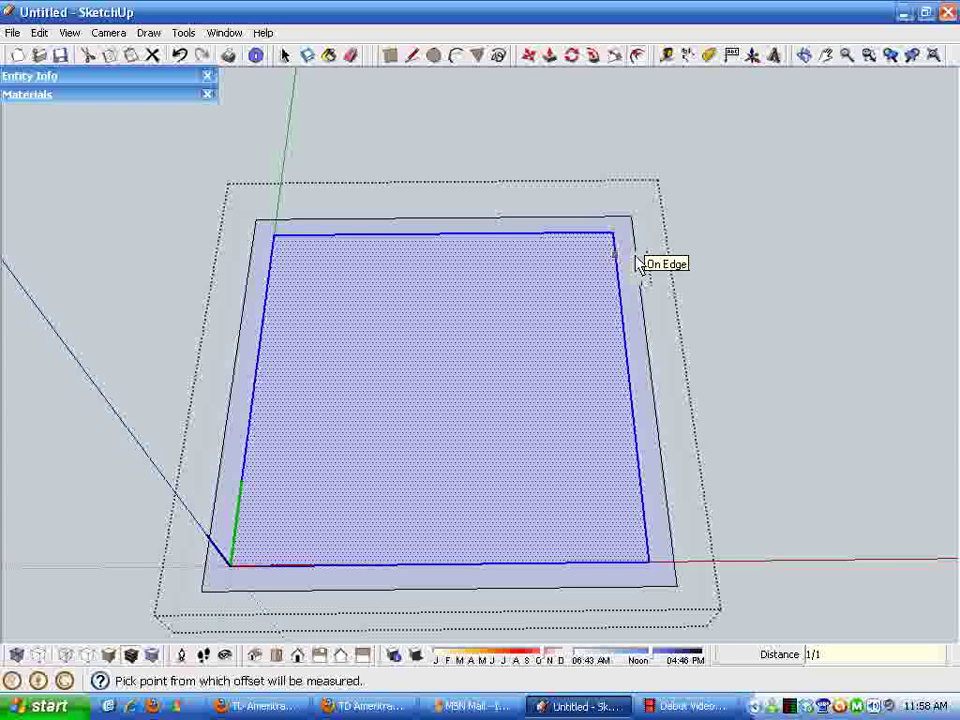
{"action": "type", "text": "16"}
{"action": "key", "text": "Return"}
{"action": "key", "text": "space"}
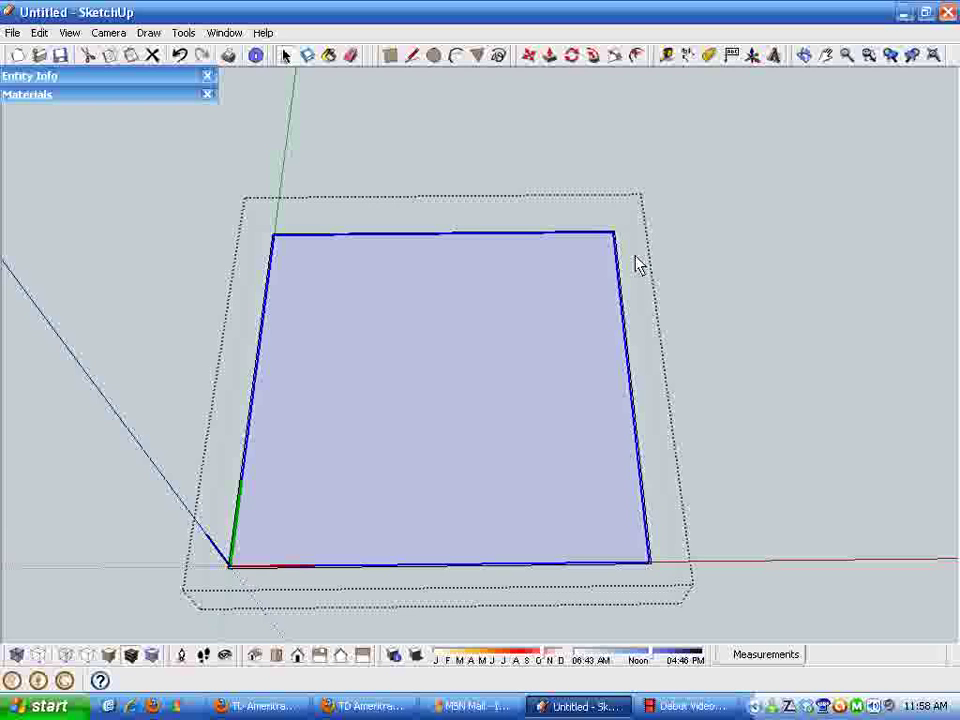
Reverse the tile face so its white front side shows, then exit the component
{"action": "scroll", "coordinate": [503, 471], "scroll_direction": "up", "scroll_amount": 5}
{"action": "scroll", "coordinate": [651, 300], "scroll_direction": "down", "scroll_amount": 5}
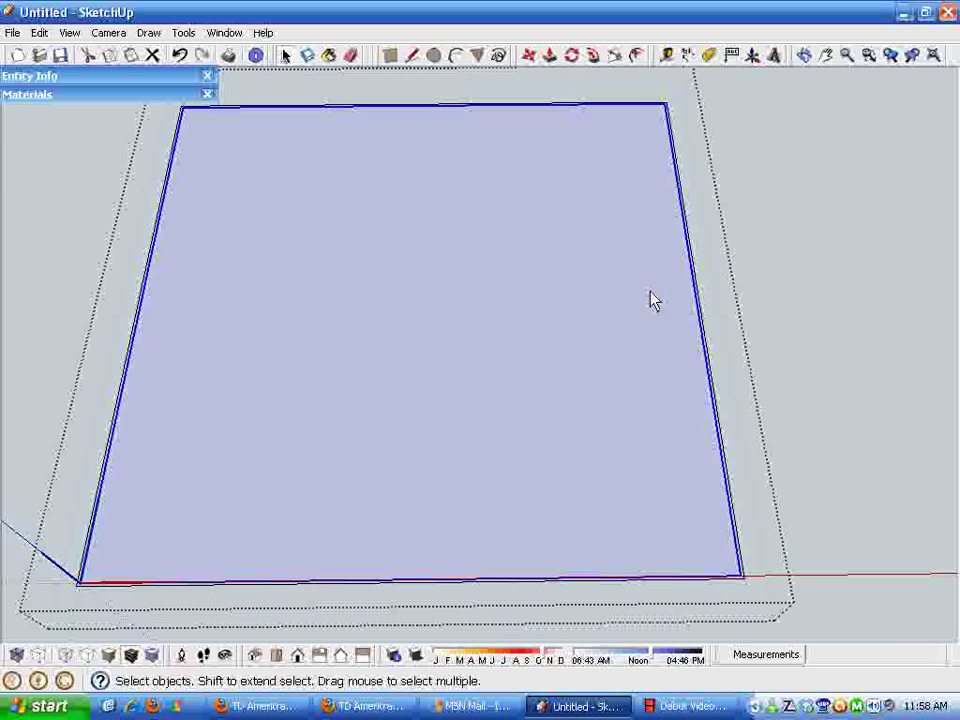
{"action": "scroll", "coordinate": [671, 306], "scroll_direction": "up", "scroll_amount": 5}
{"action": "left_click", "coordinate": [643, 300]}
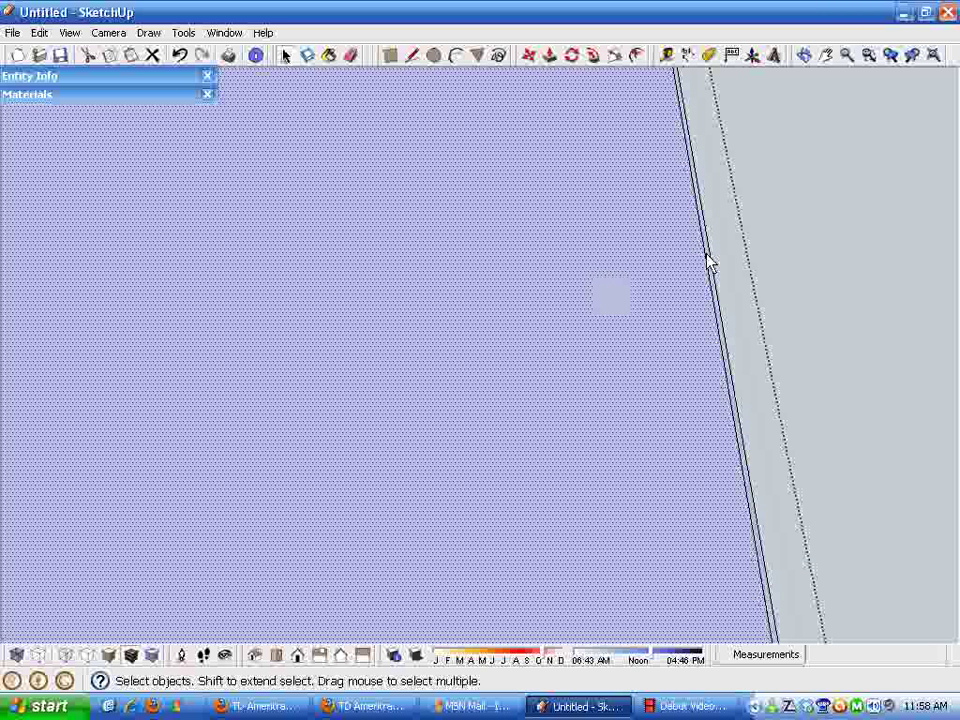
{"action": "double_click", "coordinate": [634, 302]}
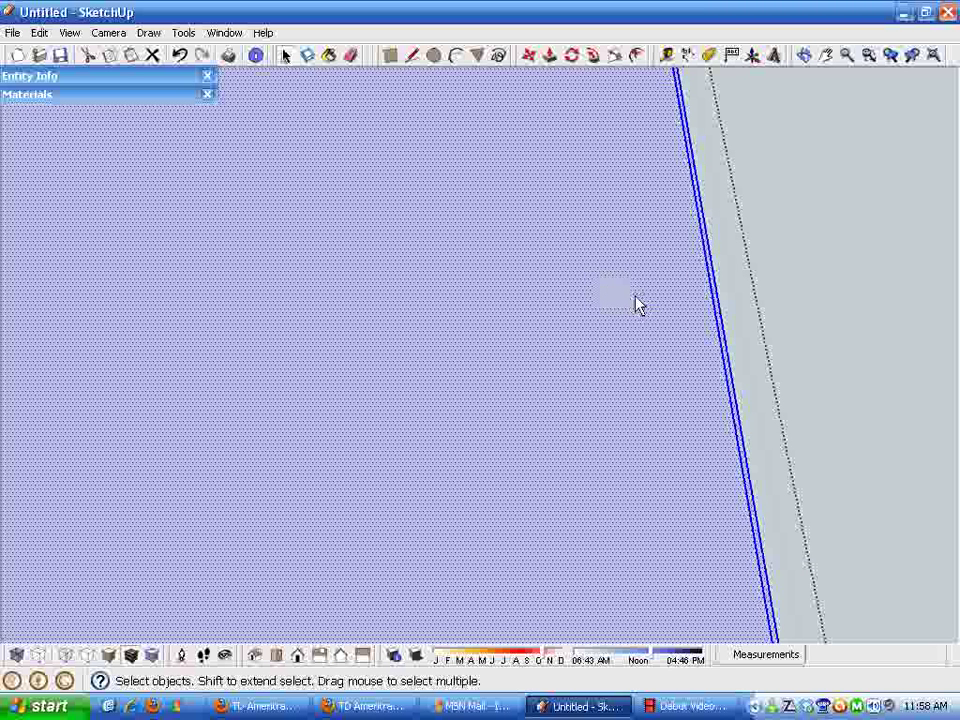
{"action": "right_click", "coordinate": [634, 300]}
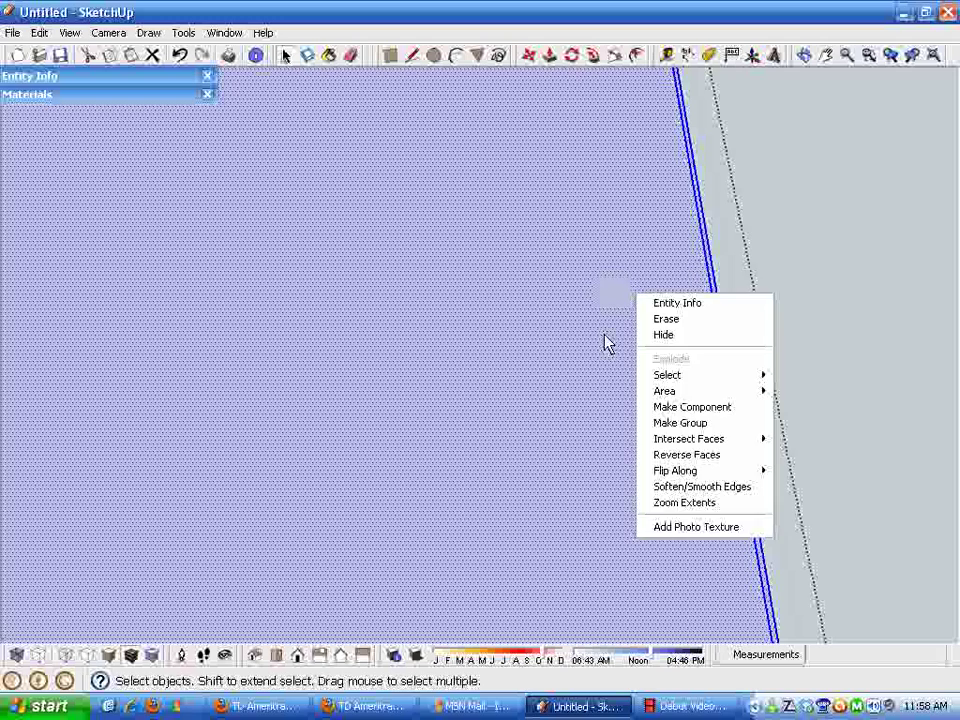
{"action": "left_click", "coordinate": [677, 455]}
{"action": "left_click", "coordinate": [650, 305]}
{"action": "scroll", "coordinate": [538, 377], "scroll_direction": "down", "scroll_amount": 5}
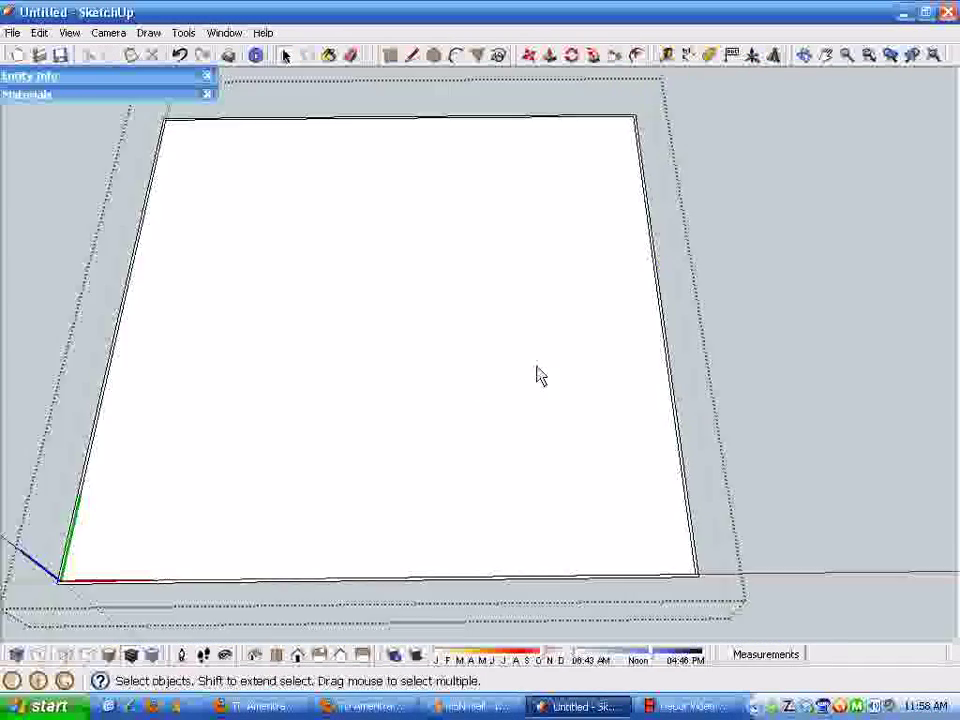
{"action": "middle_click_drag", "start_coordinate": [538, 377], "coordinate": [475, 402]}
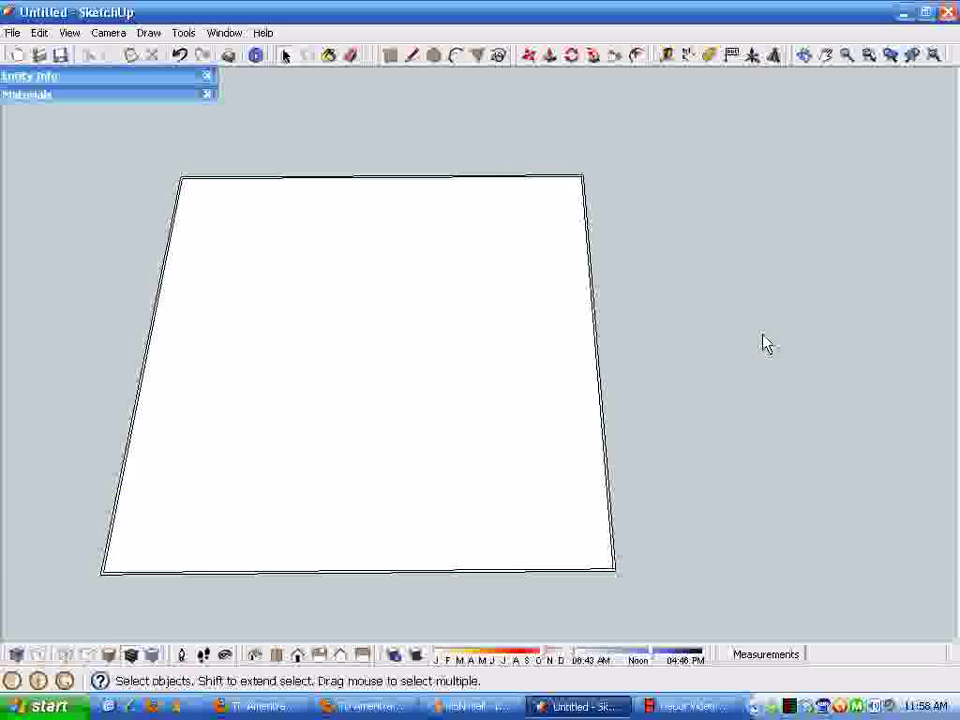
{"action": "middle_click_drag", "start_coordinate": [762, 343], "coordinate": [492, 415]}
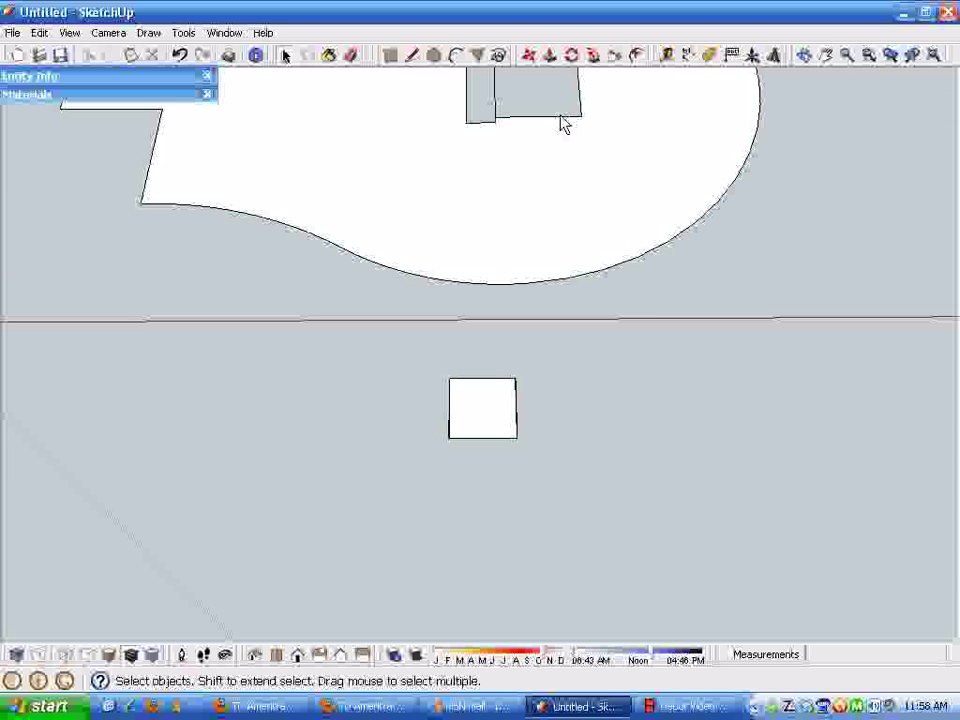
Orbit to show the floor plan and tile together, then switch to Debut Video Capture
{"action": "left_click", "coordinate": [530, 57]}
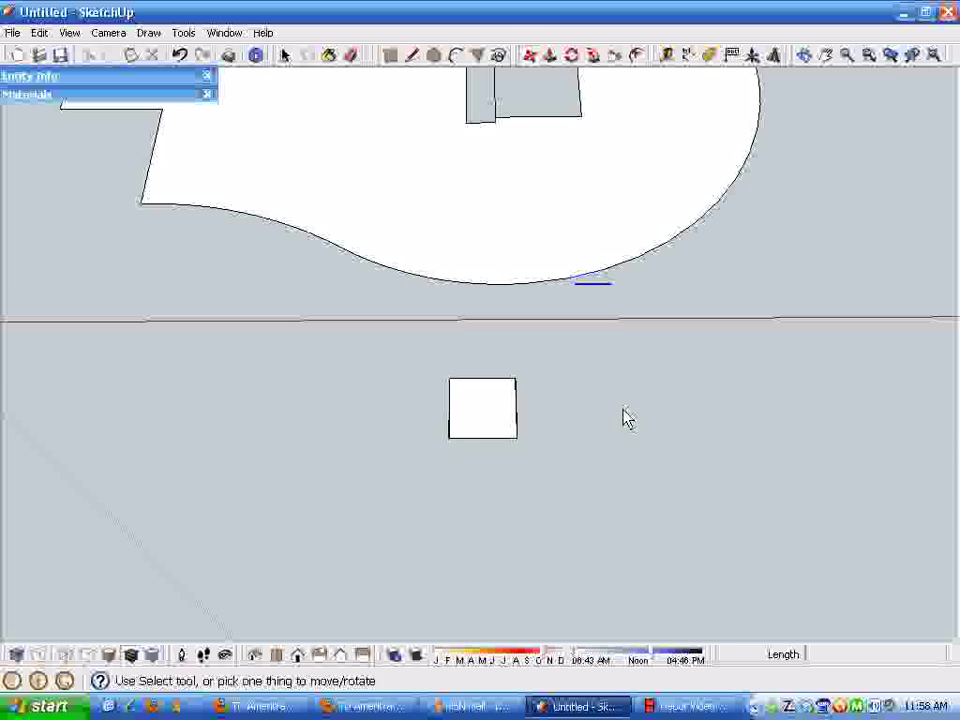
{"action": "middle_click_drag", "start_coordinate": [598, 418], "coordinate": [551, 441]}
{"action": "key", "text": "space"}
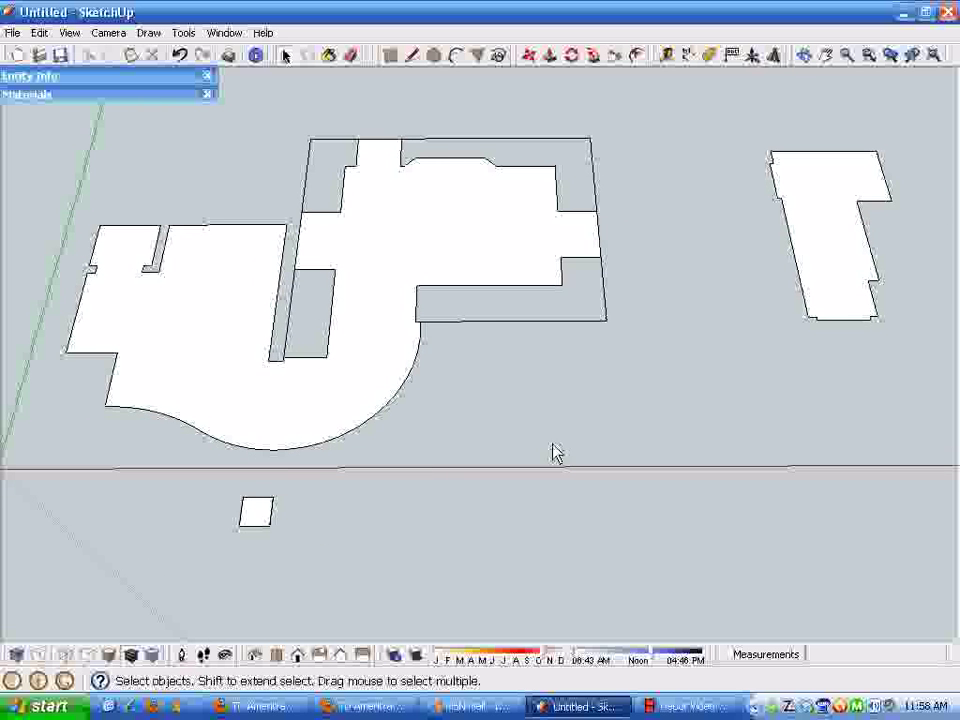
{"action": "left_click", "coordinate": [690, 706]}
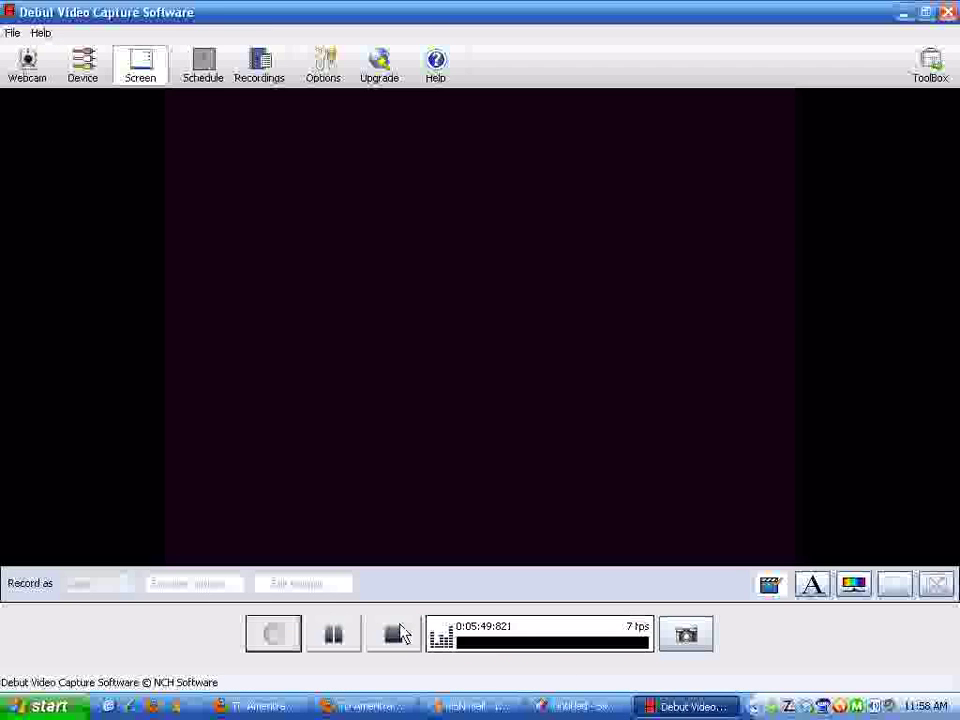